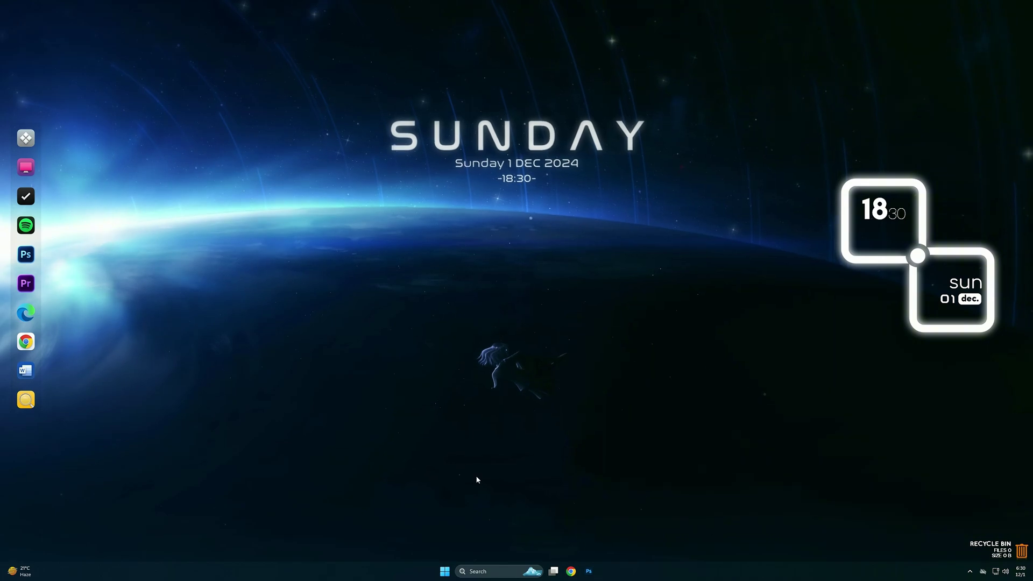
Find and launch the Epic Games Launcher
click(444, 571)
text(ep)
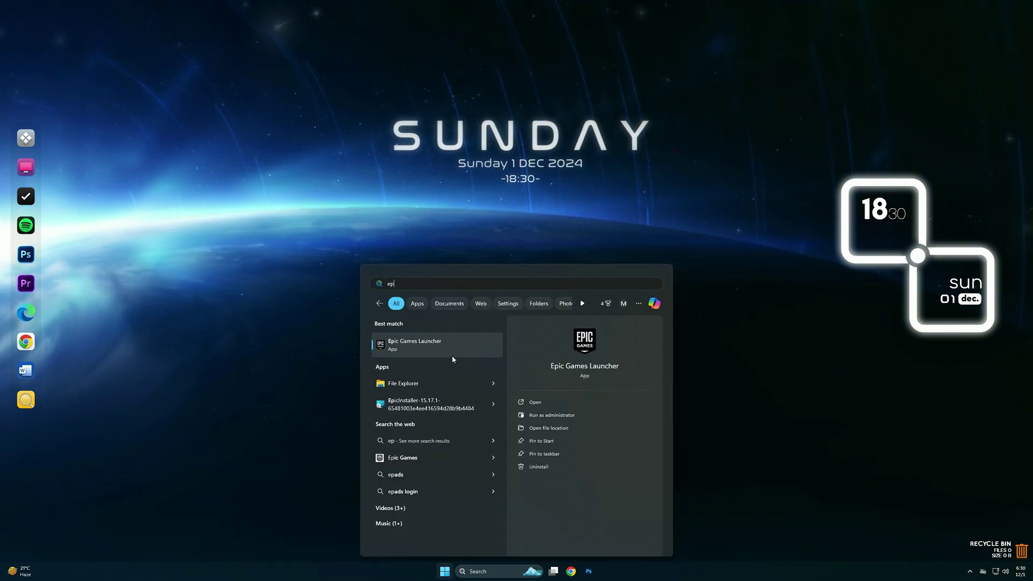
click(451, 347)
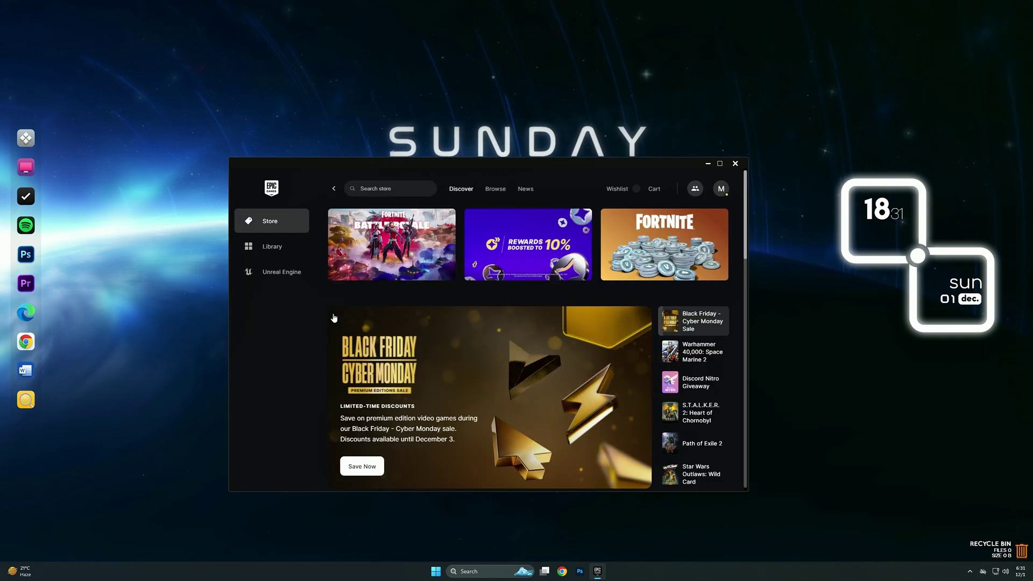
Find Fortnite in the library and open its installation folder from the game's management options
click(268, 248)
scroll(414, 472, down, 10)
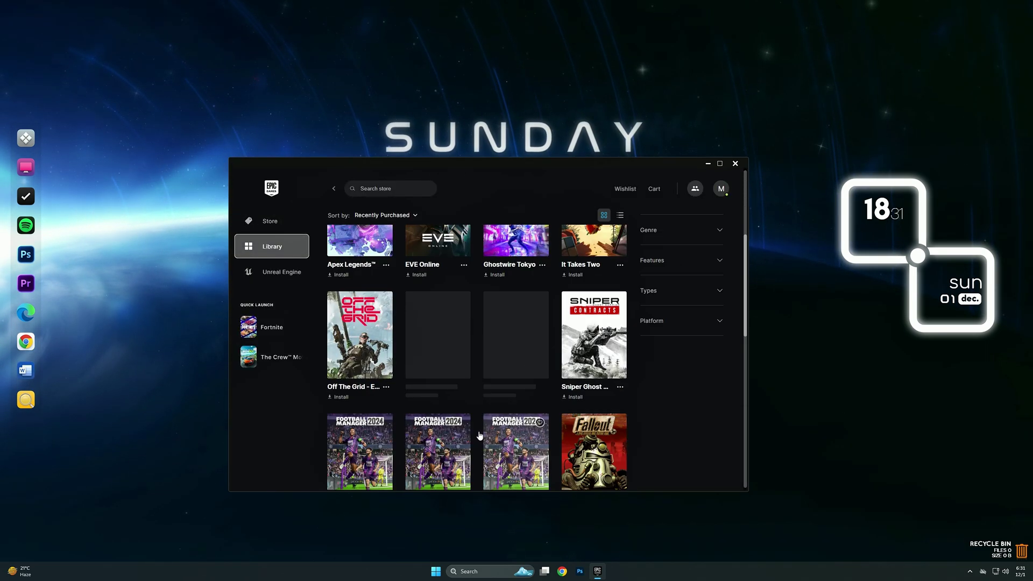
click(478, 427)
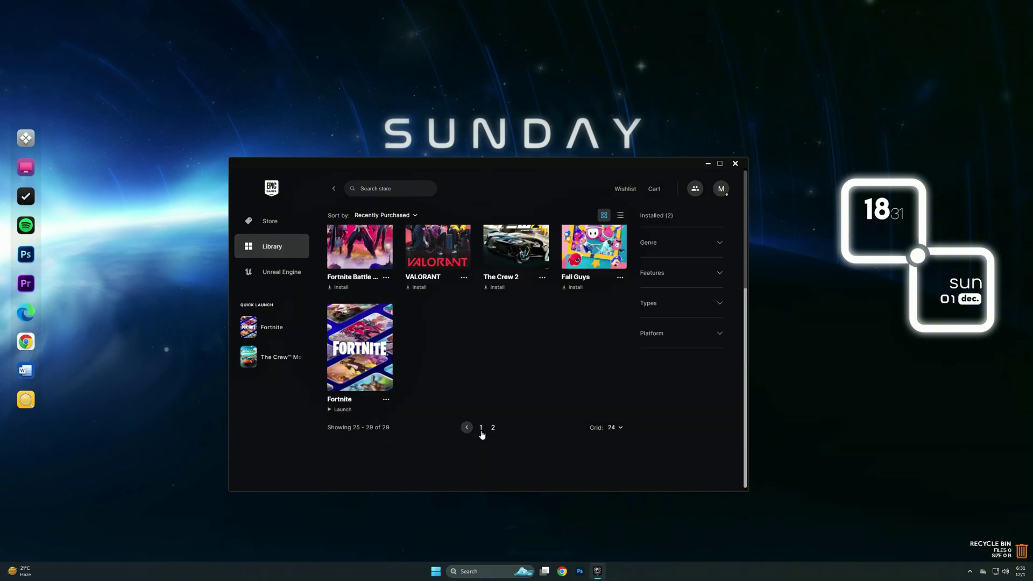
scroll(538, 442, up, 3)
scroll(398, 454, down, 3)
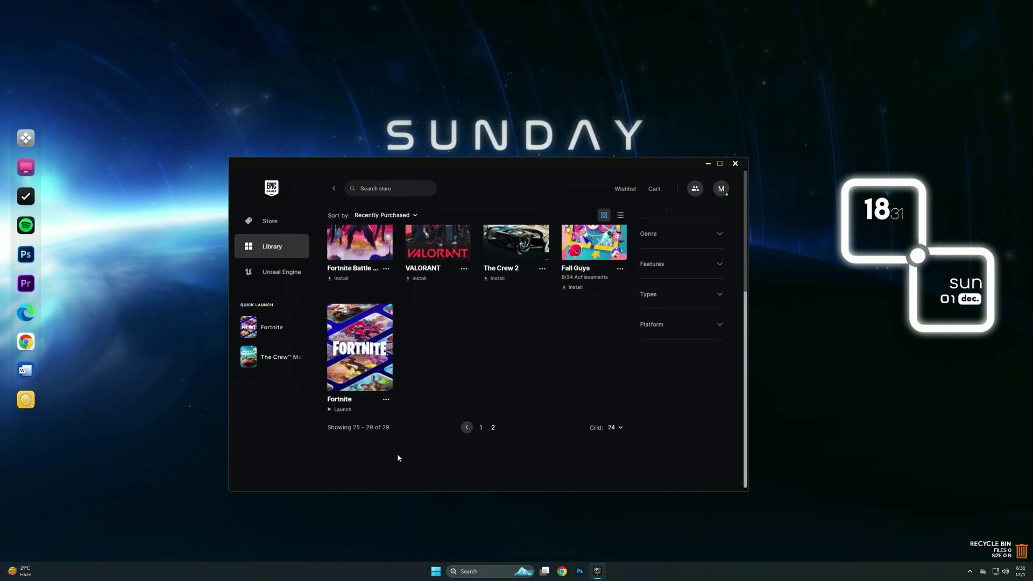
click(386, 399)
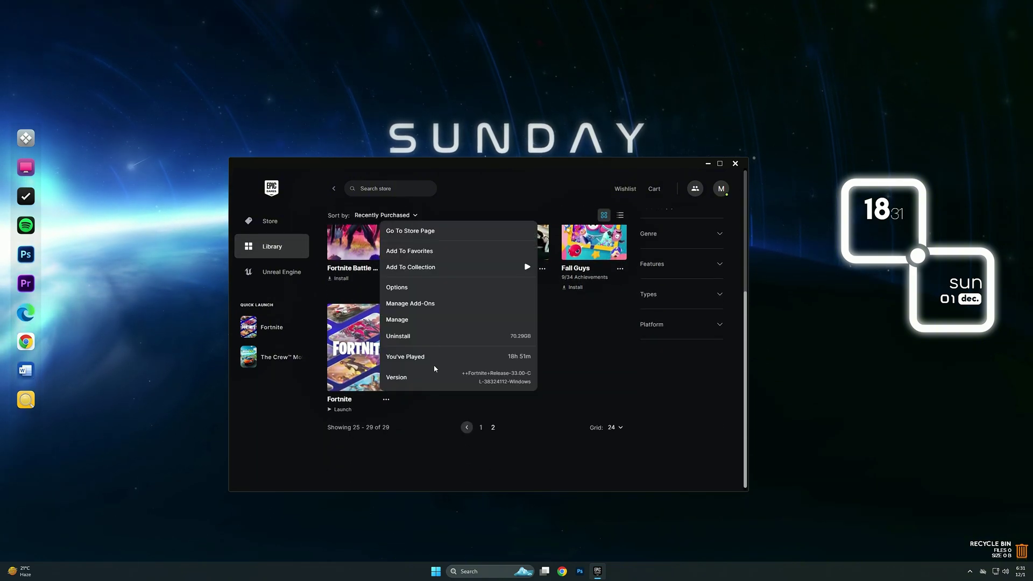
click(403, 321)
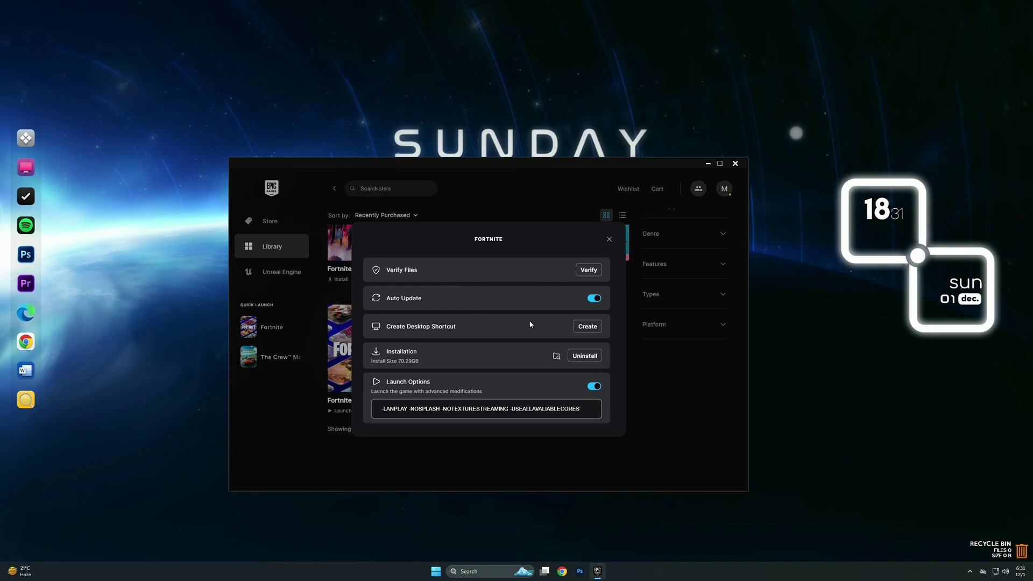
click(557, 356)
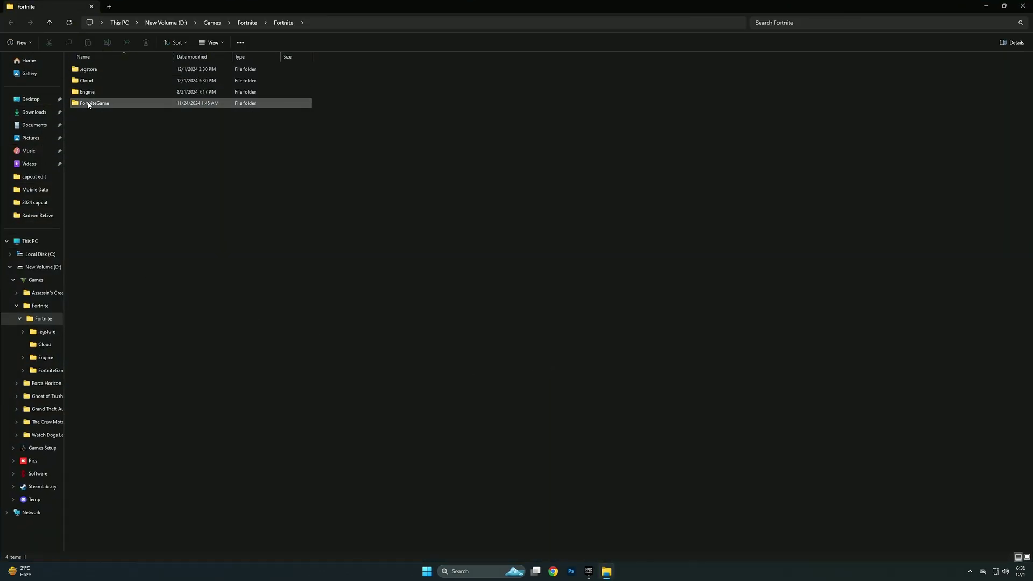
Go to the Win64 folder inside FortniteGame\Binaries
double_click(89, 103)
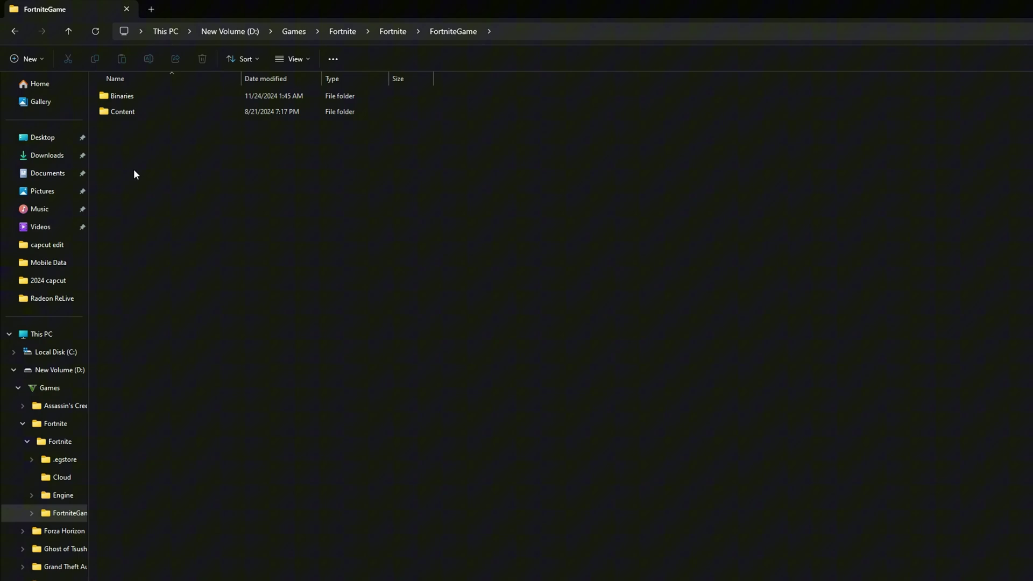
double_click(123, 98)
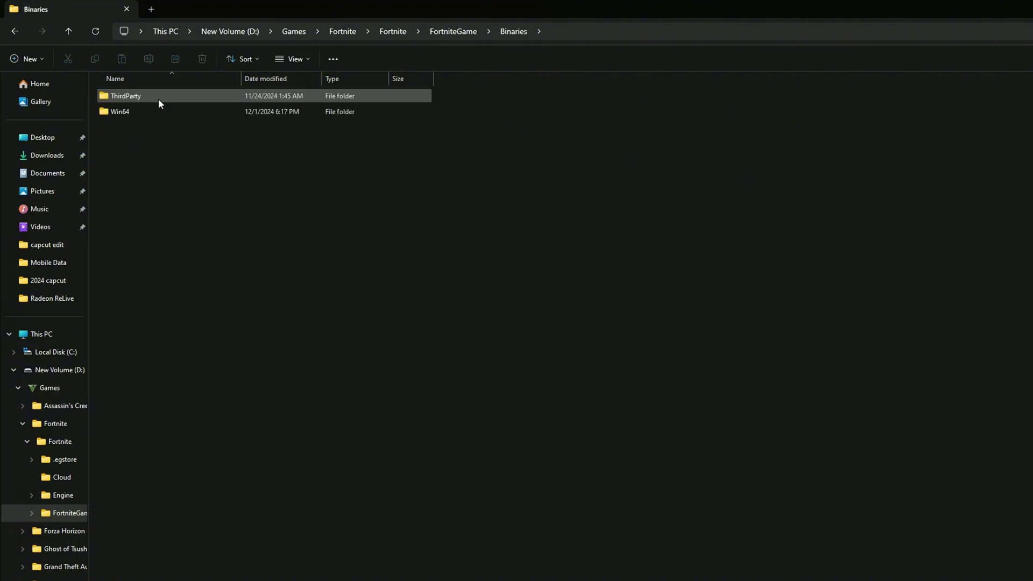
double_click(120, 112)
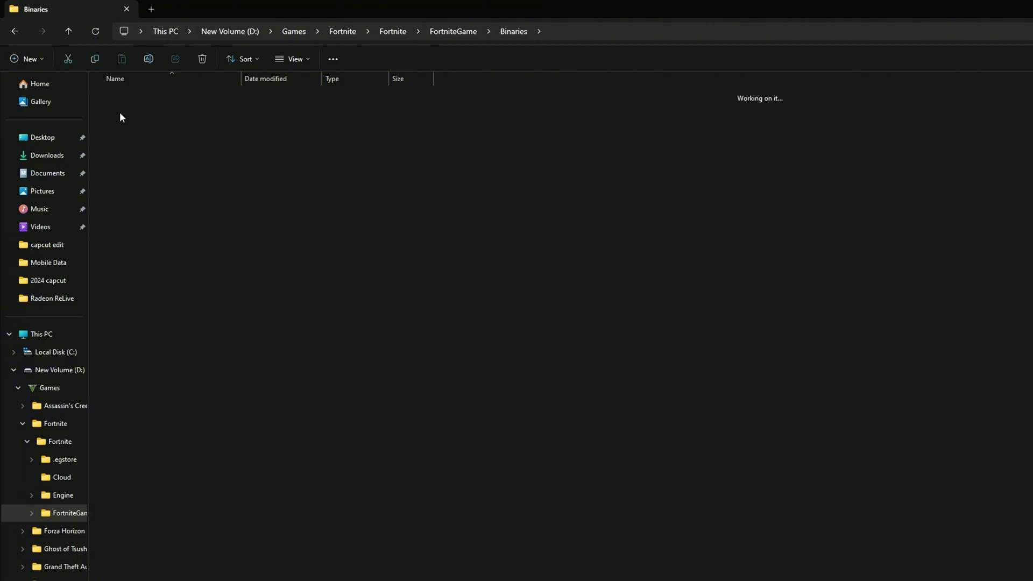
scroll(158, 364, down, 10)
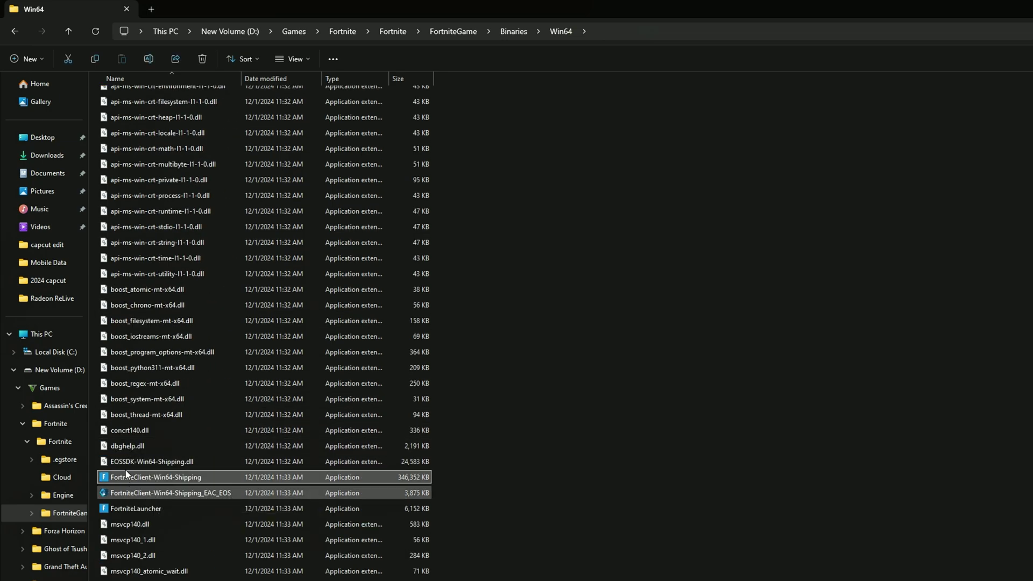
Disable fullscreen optimizations in the compatibility properties of FortniteClient-Win64-Shipping
right_click(166, 476)
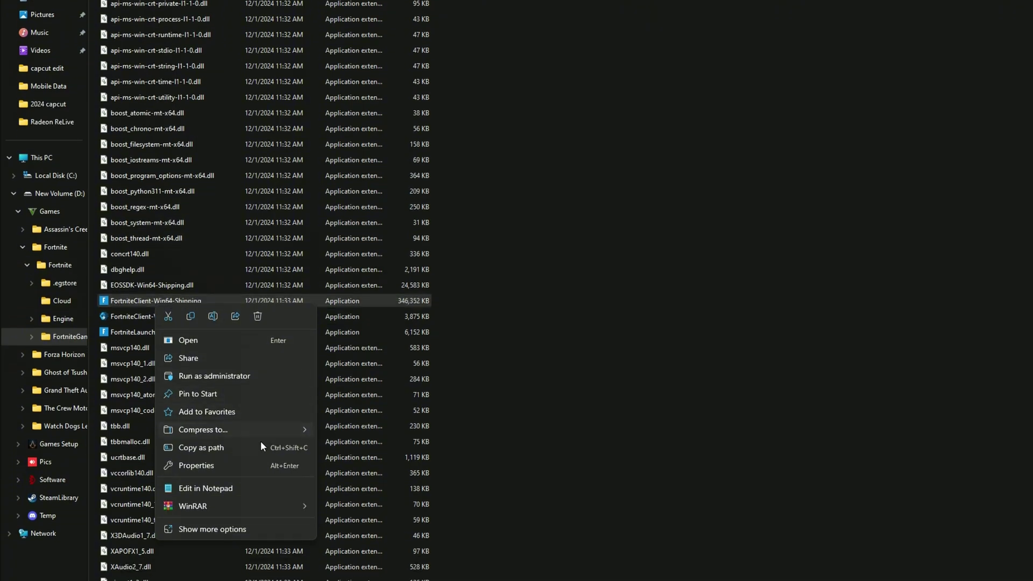
click(208, 465)
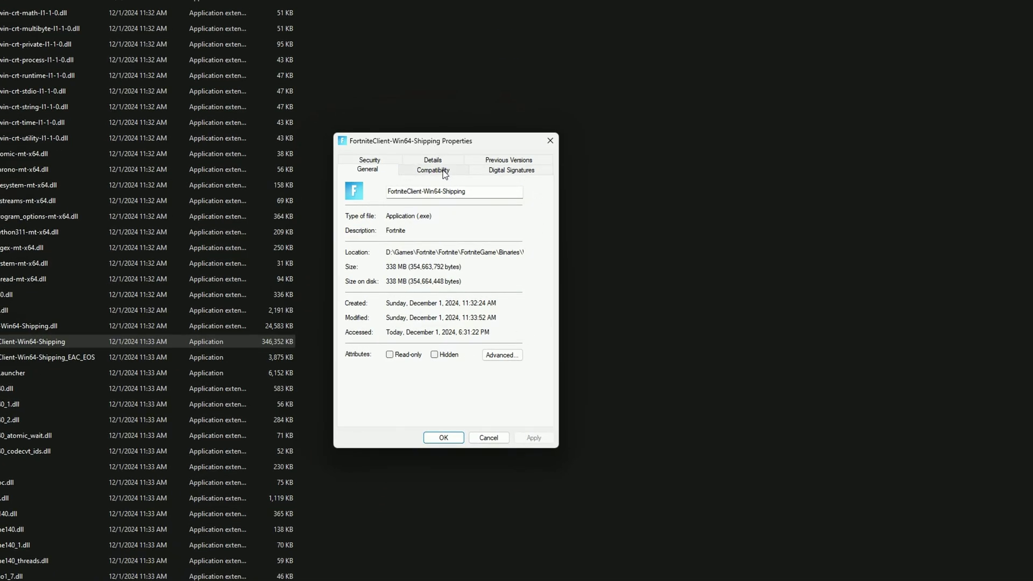
click(442, 171)
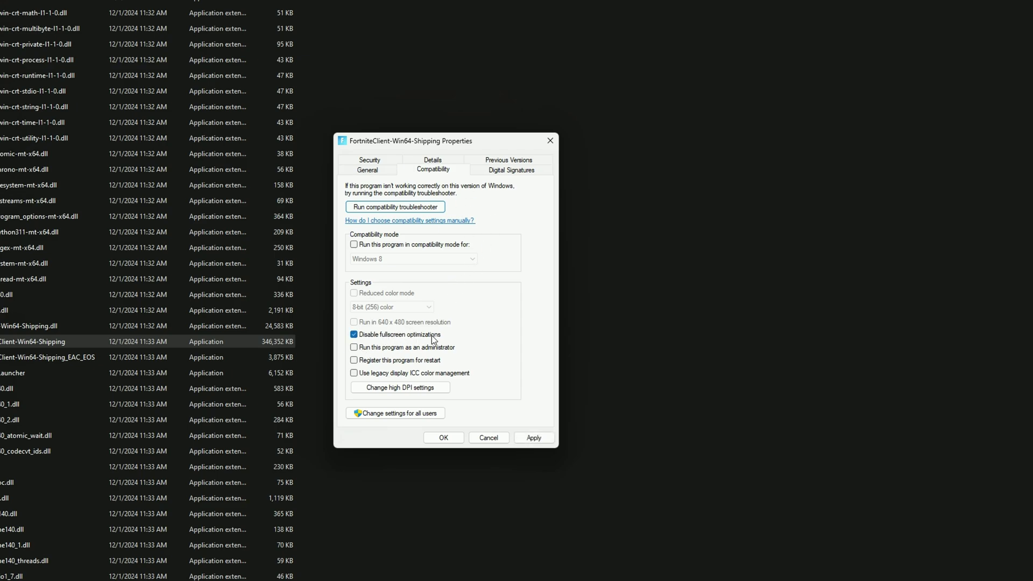
Override the game executable's high DPI scaling behavior with scaling performed by Application, and save its properties
click(414, 389)
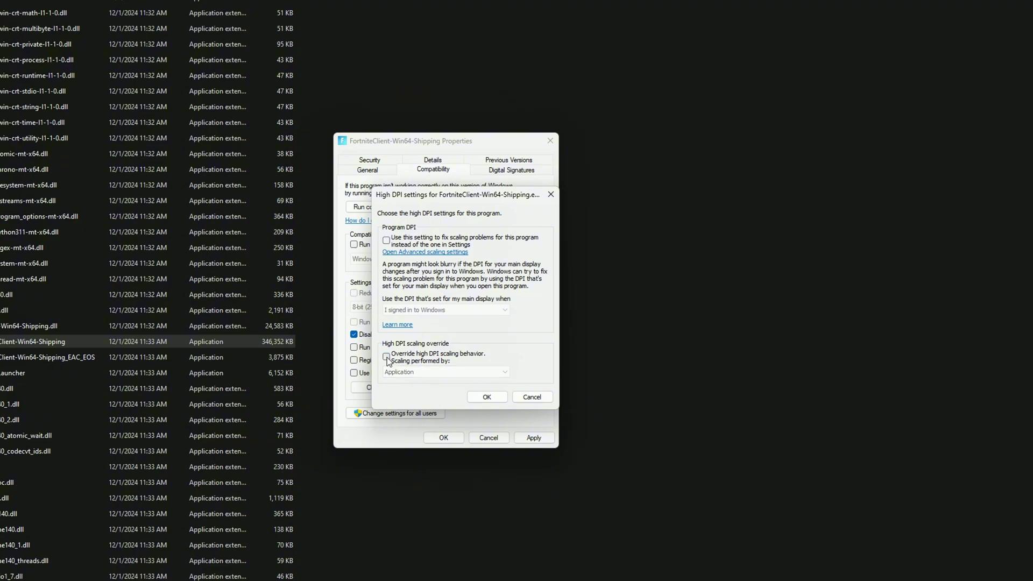
click(413, 372)
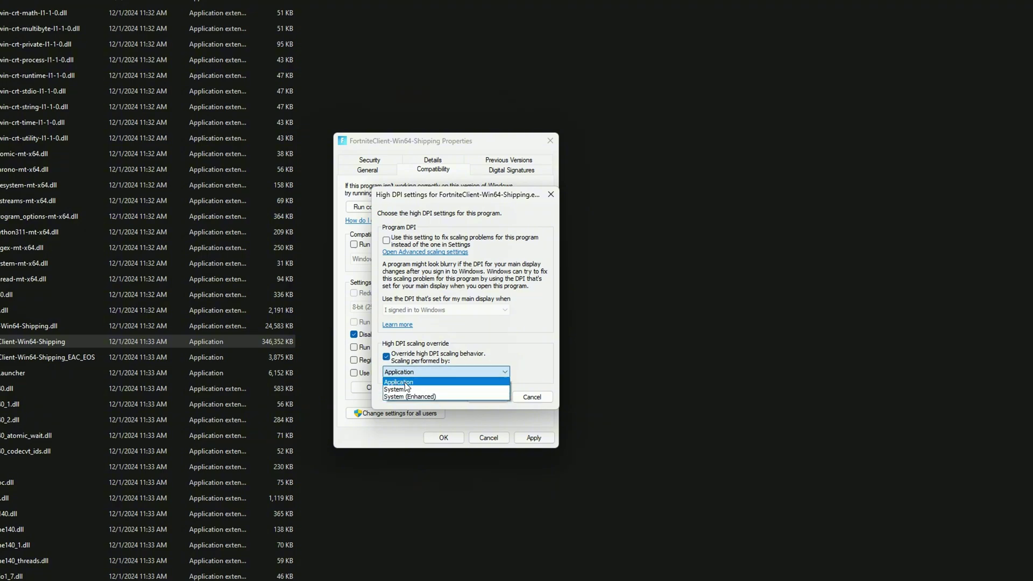
click(485, 397)
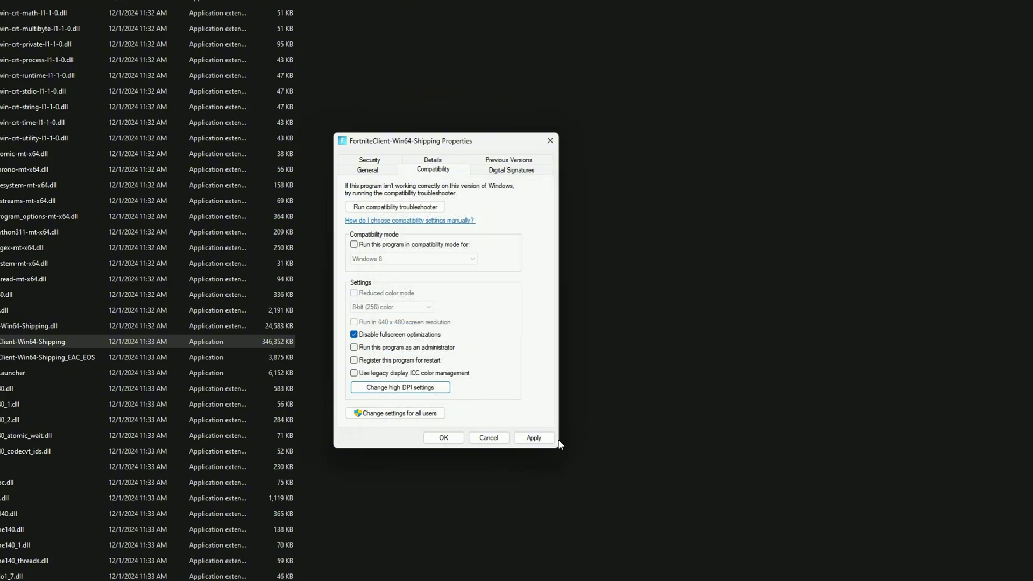
click(444, 438)
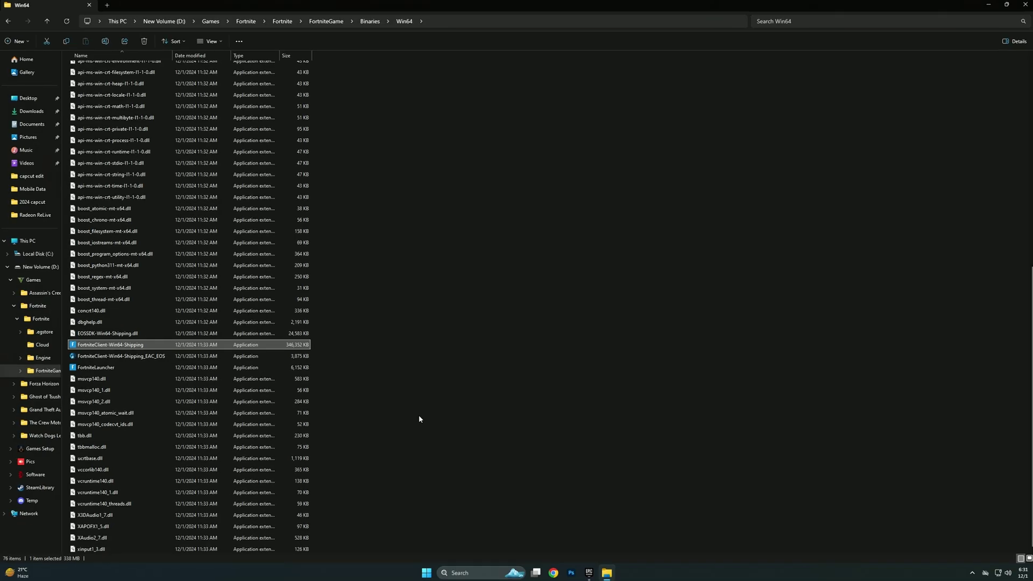
Restore the maximized Win64 folder window, narrow it, and move it so the desktop's icon area is uncovered
scroll(142, 380, up, 1)
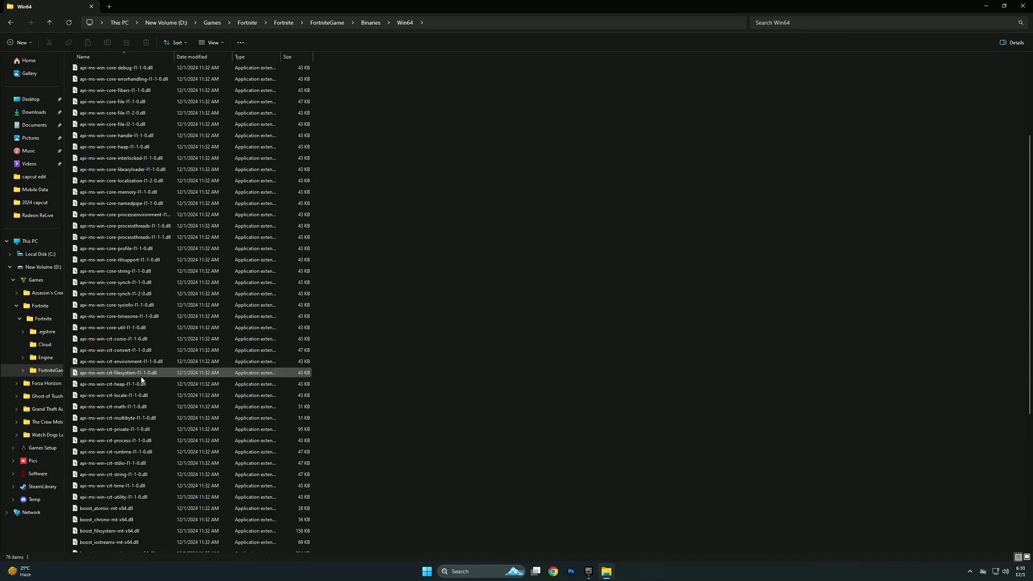
scroll(142, 379, up, 10)
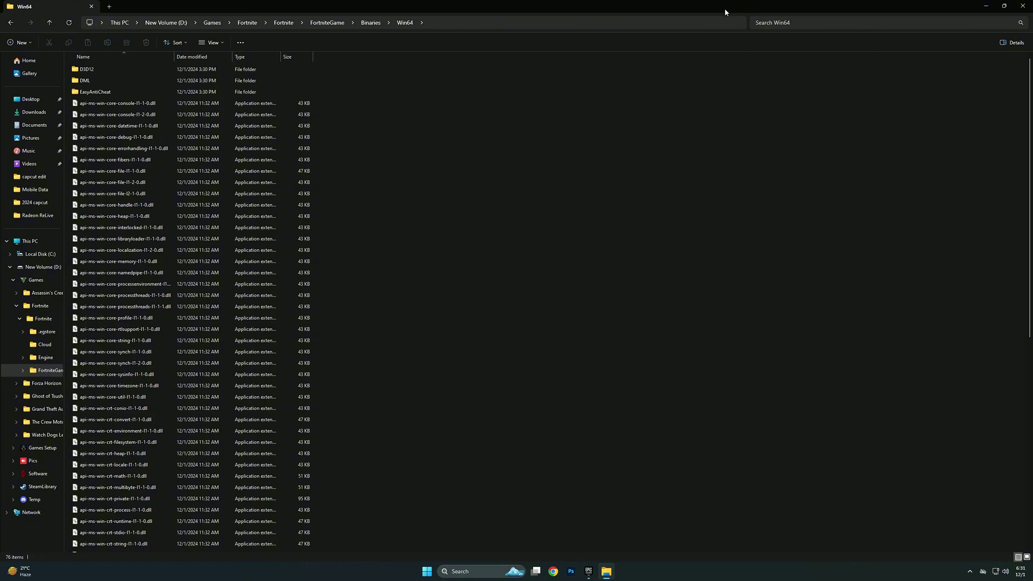
double_click(630, 7)
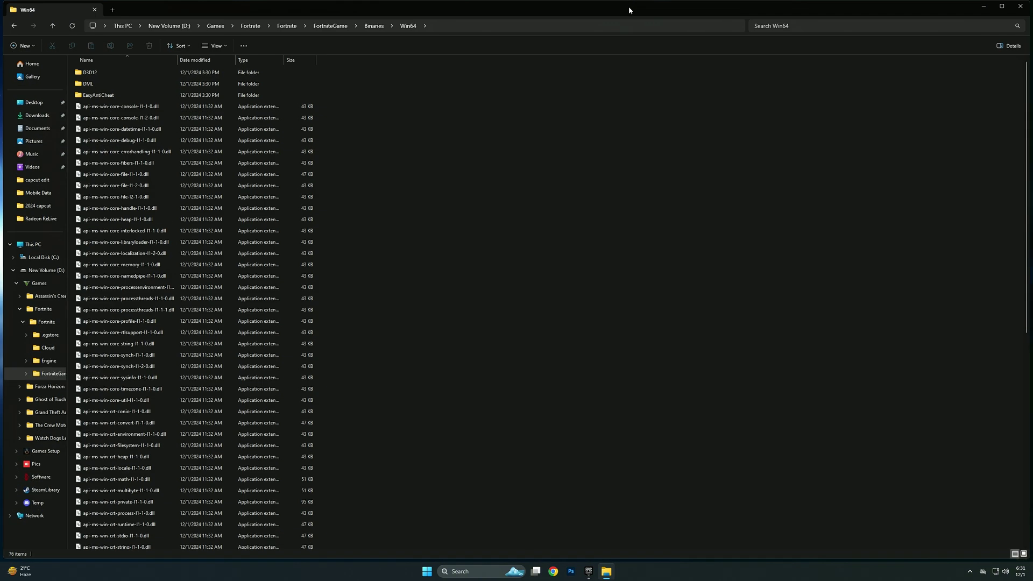
drag(1029, 112, 413, 151)
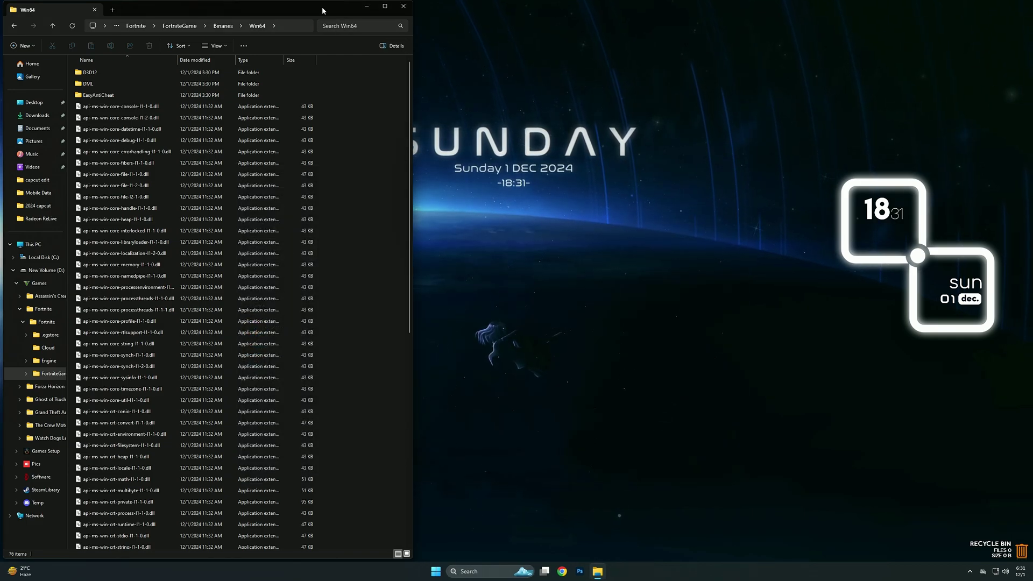
drag(320, 10, 723, 3)
Create a desktop shortcut to EasyAntiCheat_EOS_Setup from the EasyAntiCheat folder and copy the shortcut into that folder
click(498, 88)
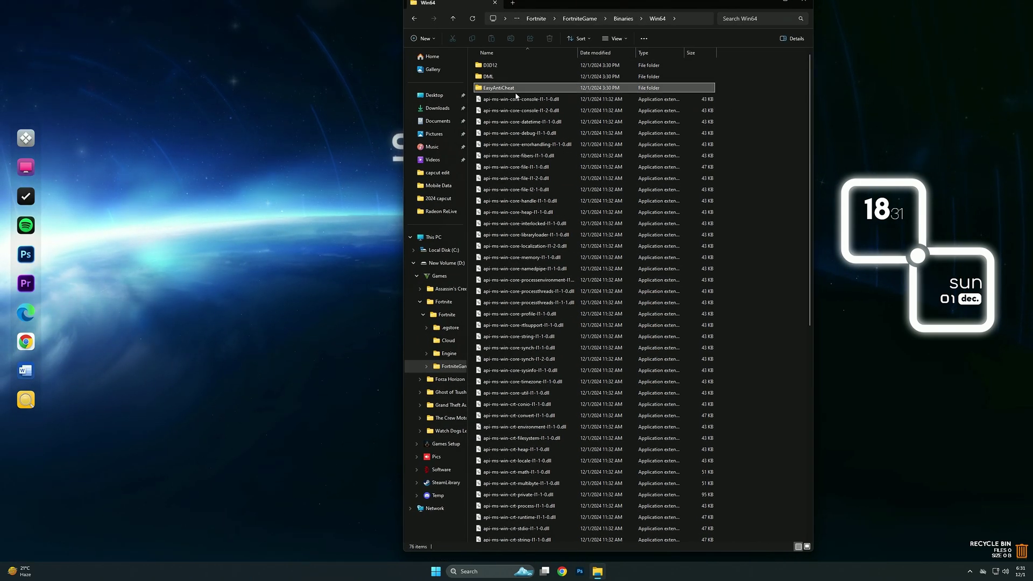
double_click(495, 89)
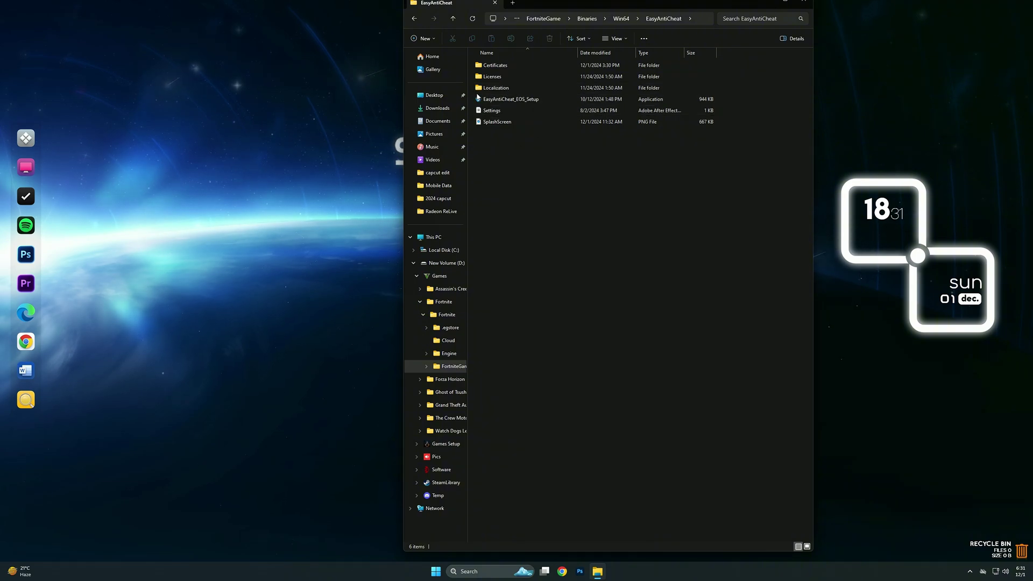
click(512, 101)
right_click(514, 102)
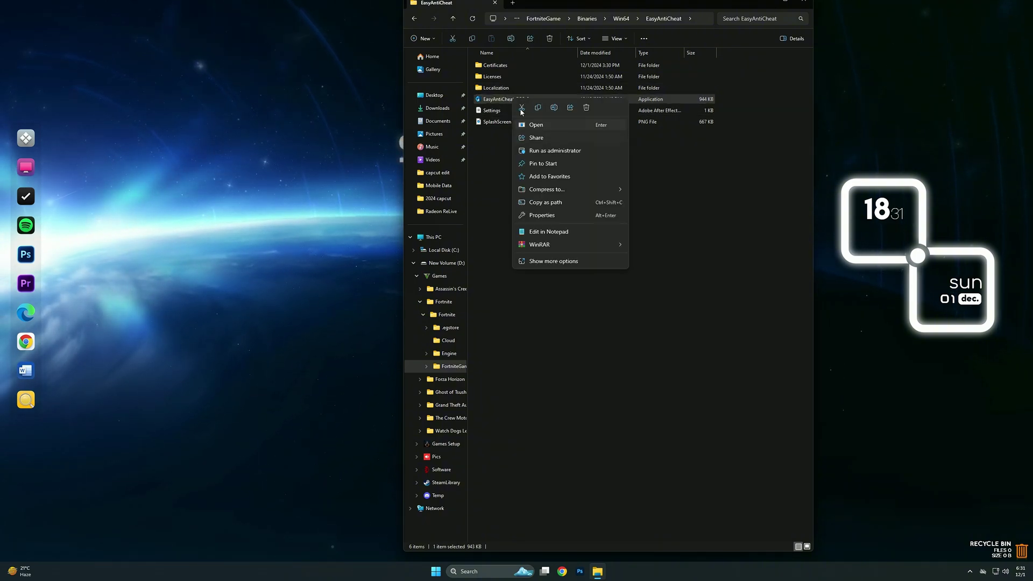
click(554, 261)
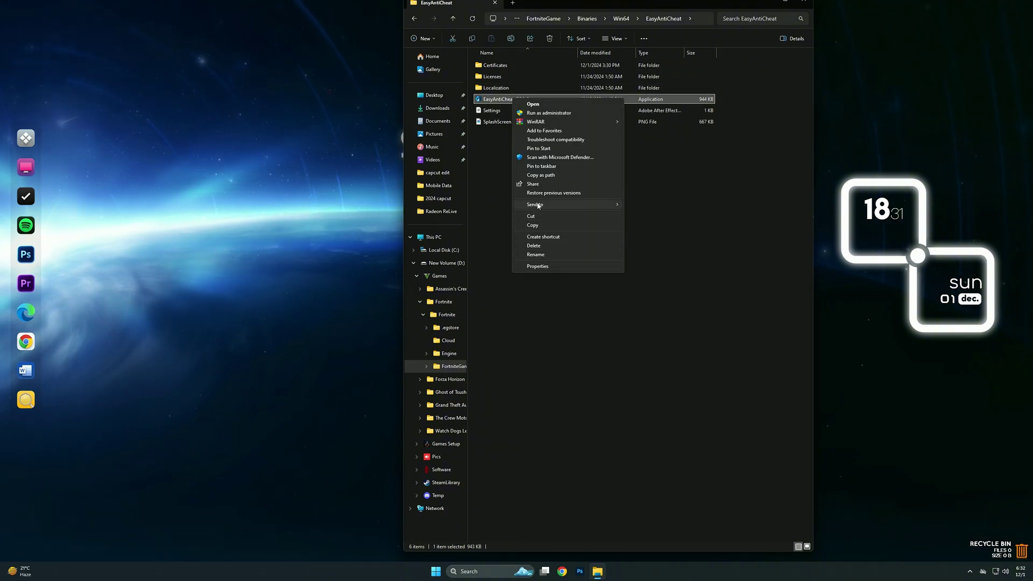
mouse_move(542, 205)
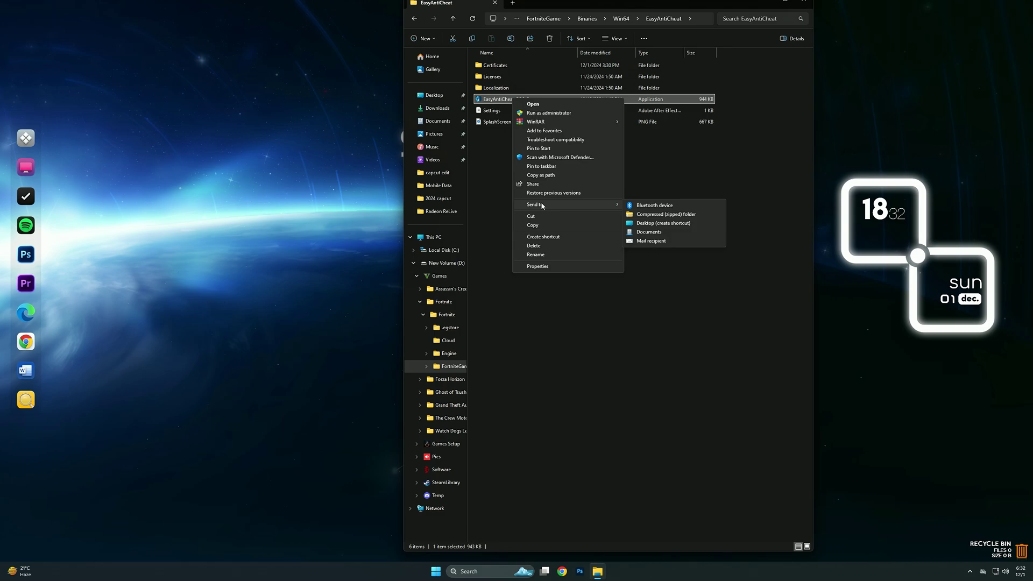
click(659, 223)
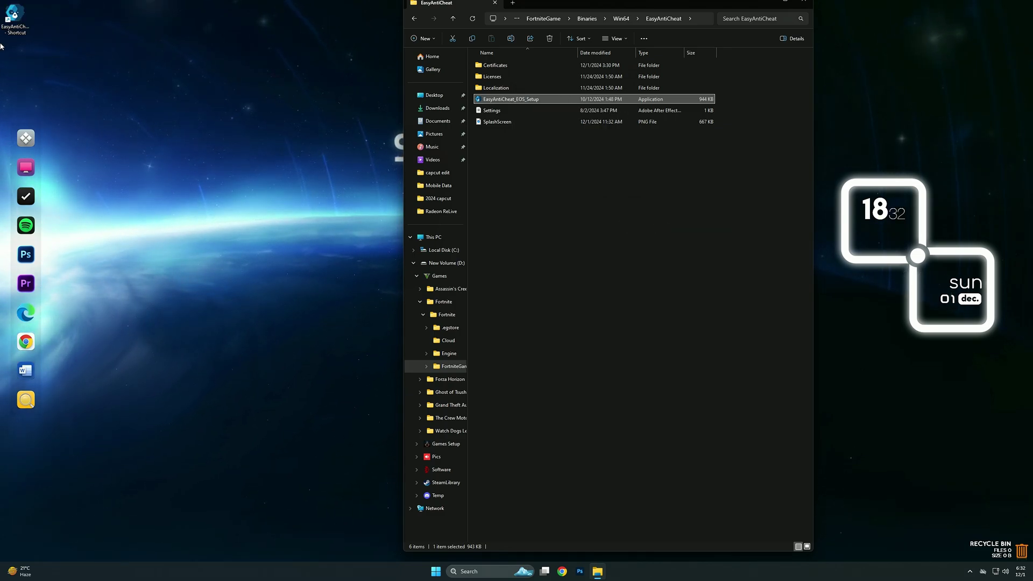
drag(13, 15, 506, 212)
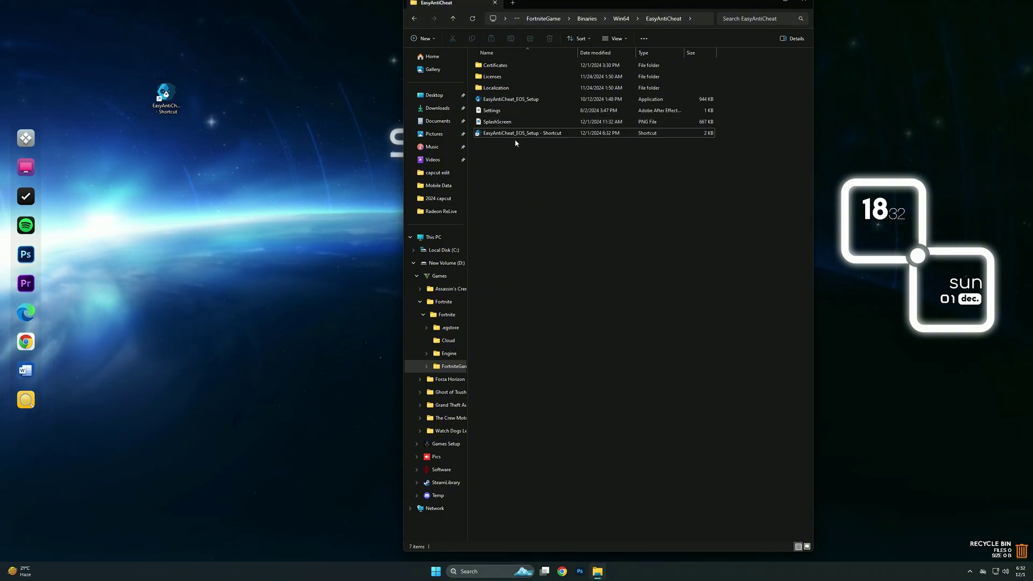
Append "repair" to the target path of the EasyAntiCheat_EOS_Setup shortcut in the folder and save its properties
right_click(528, 136)
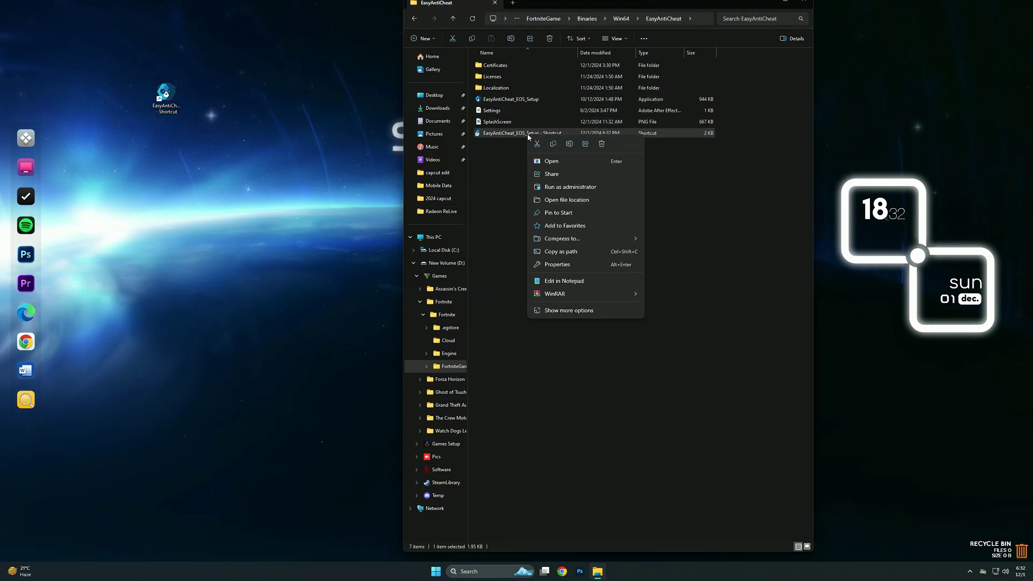
click(556, 265)
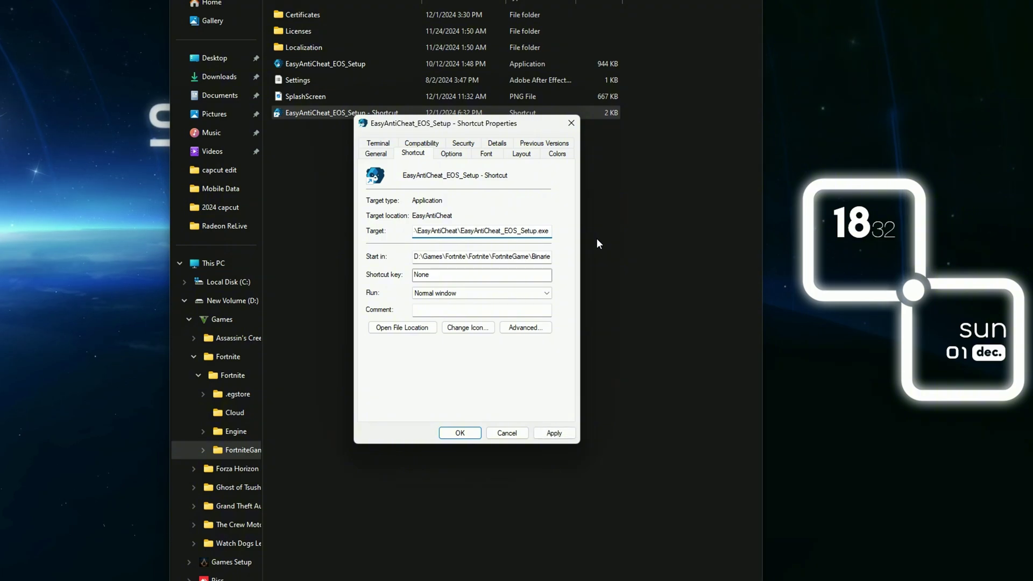
text(repair)
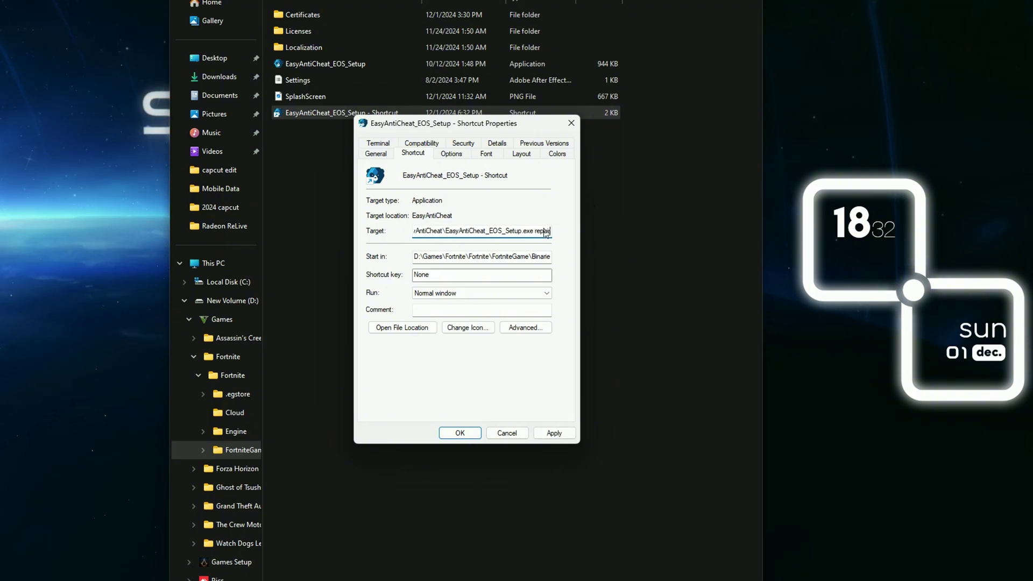
click(555, 433)
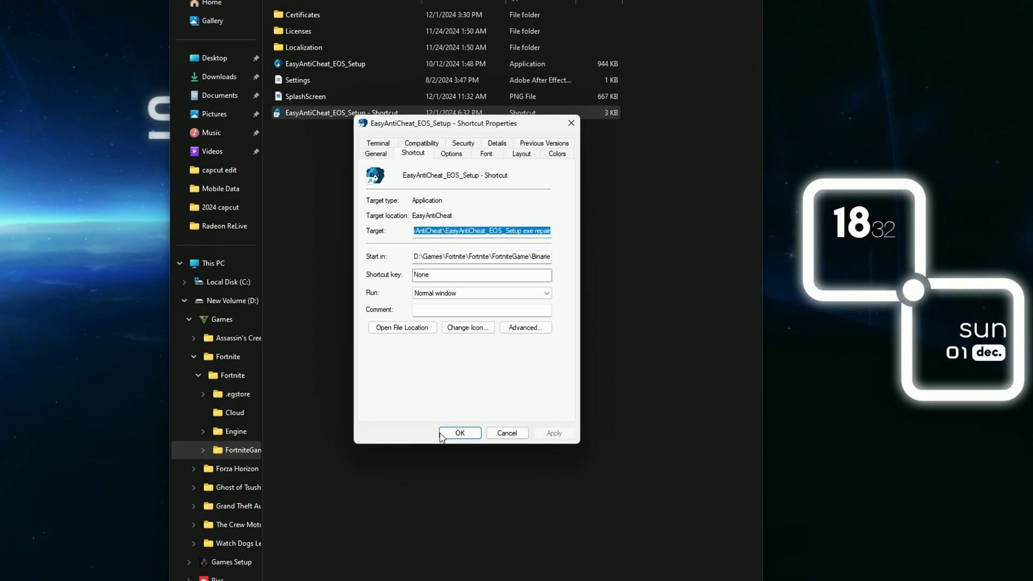
click(461, 433)
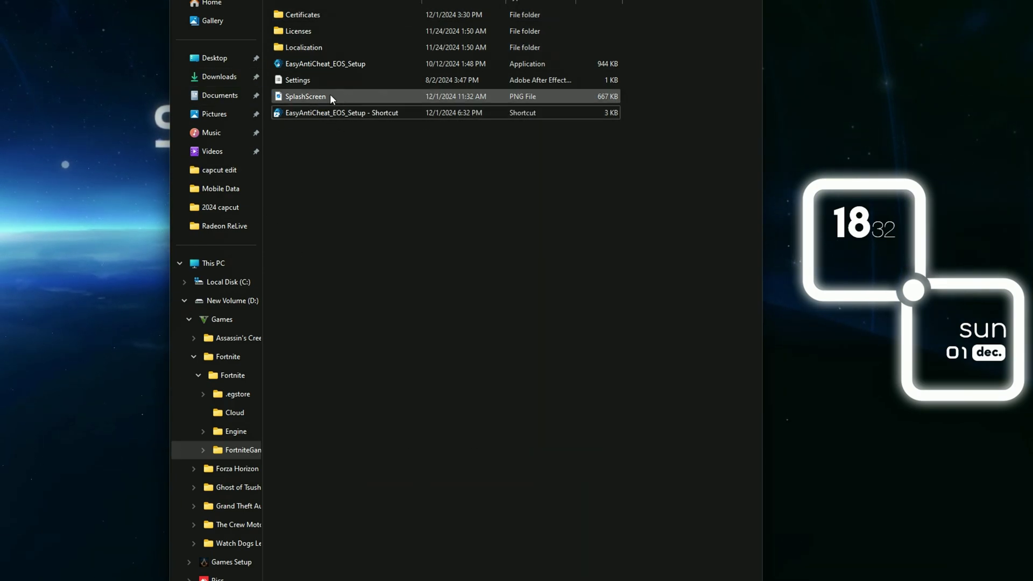
Run the EasyAntiCheat_EOS_Setup shortcut in the EasyAntiCheat folder as administrator, allow it, and close the folder window
click(341, 113)
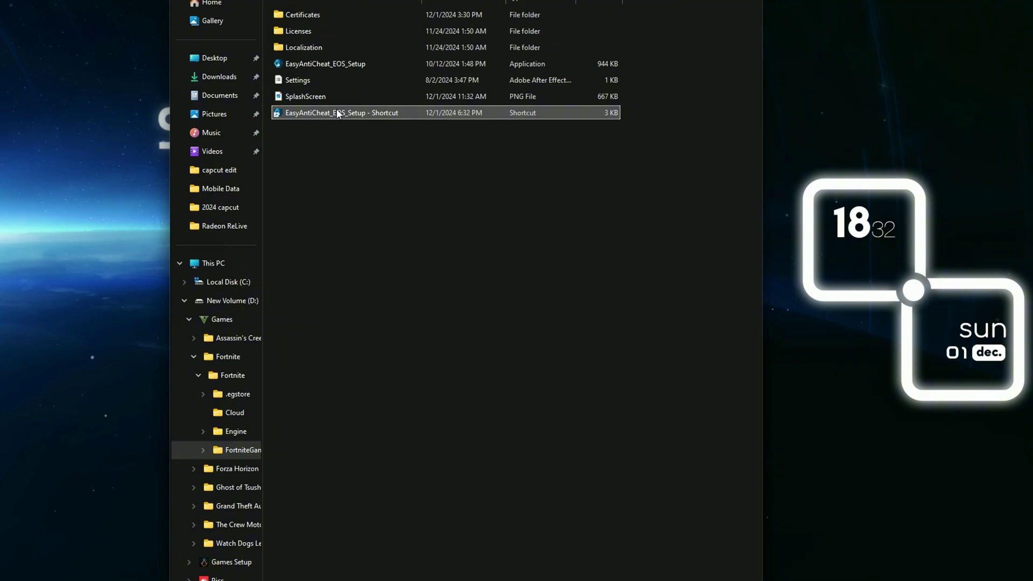
right_click(337, 108)
click(399, 185)
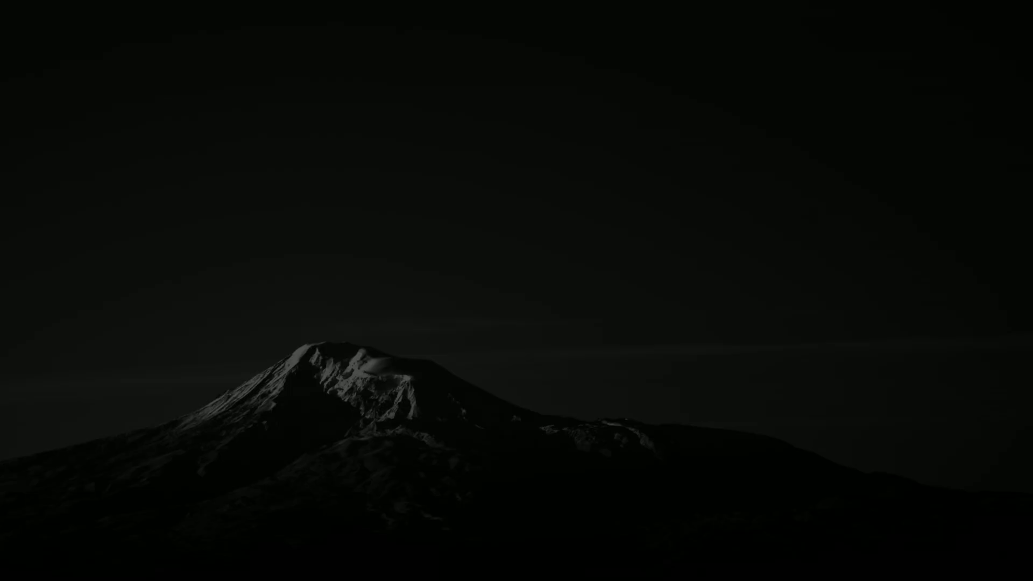
click(274, 431)
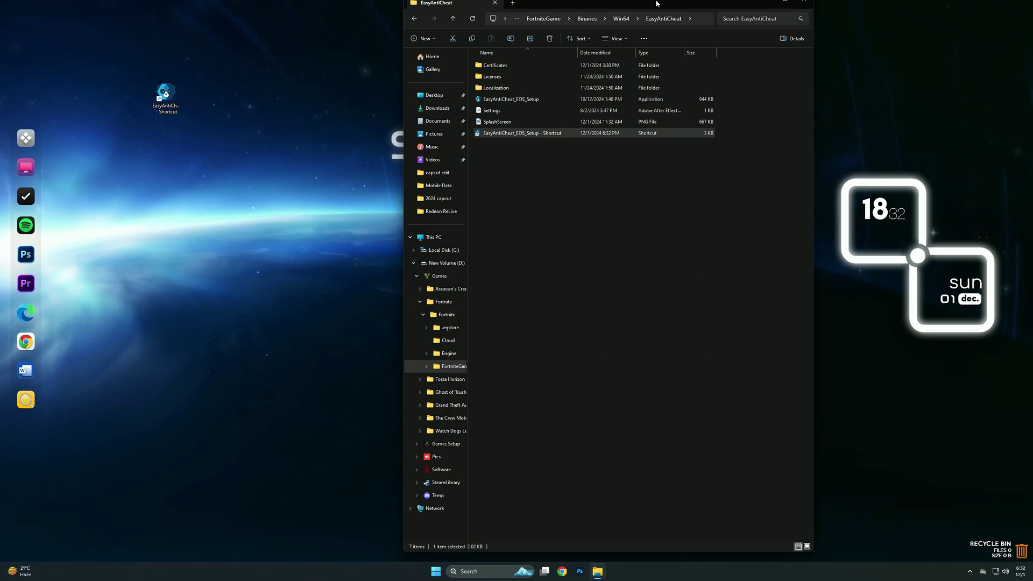
click(810, 4)
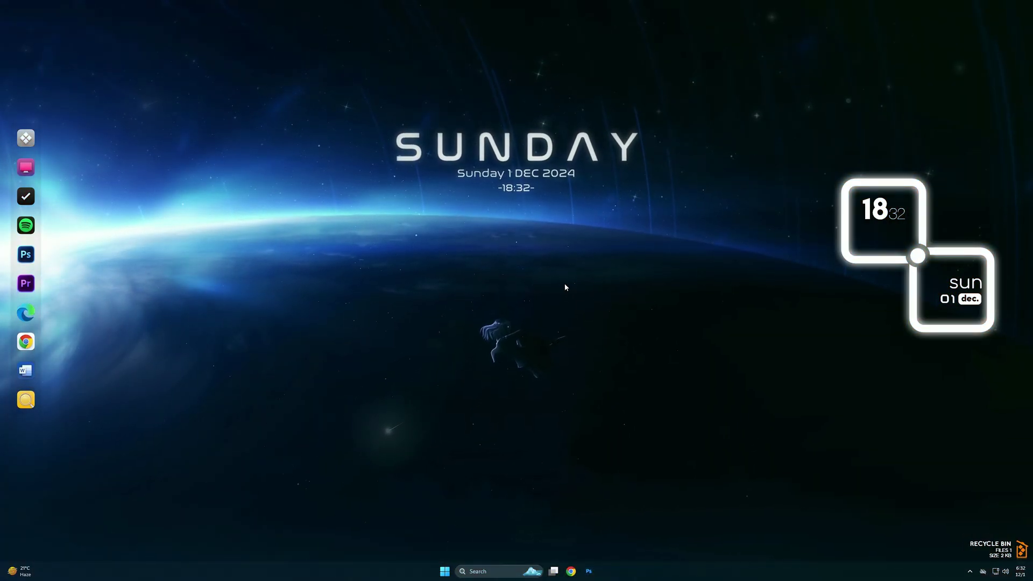
Open the system settings, check Game Mode under Gaming, and go to its related Graphics settings
right_click(557, 263)
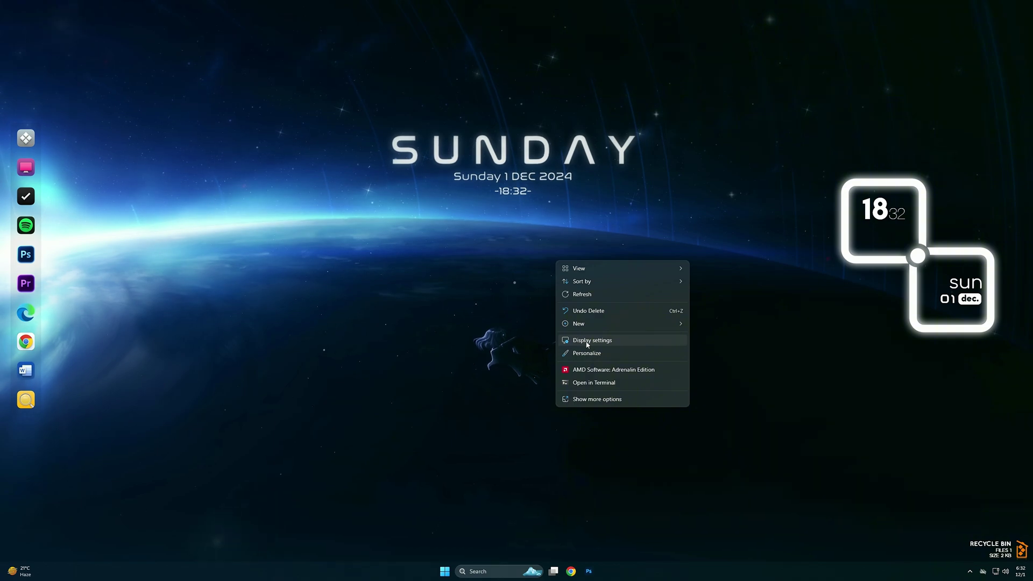
click(586, 339)
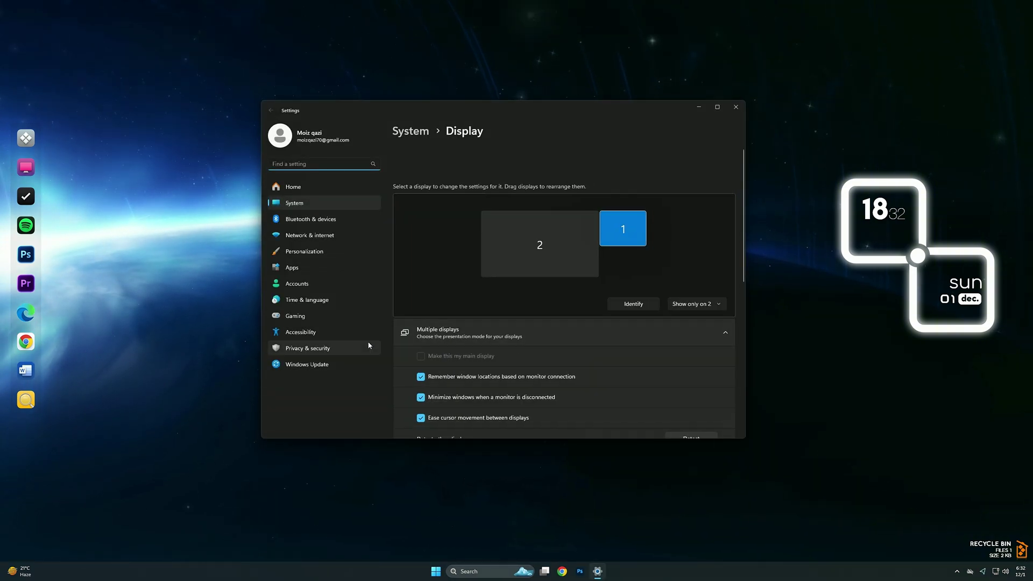
click(305, 316)
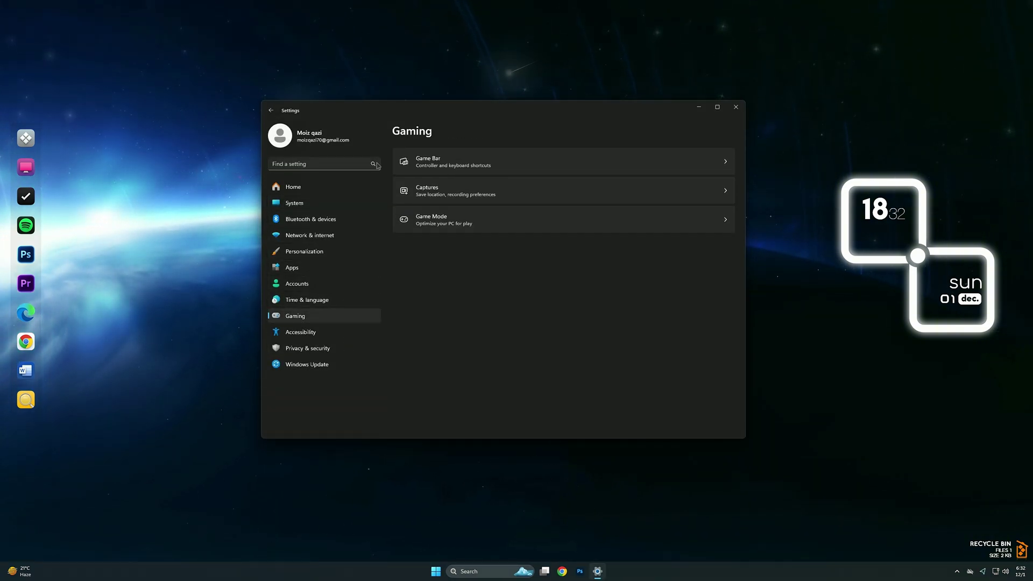
click(480, 224)
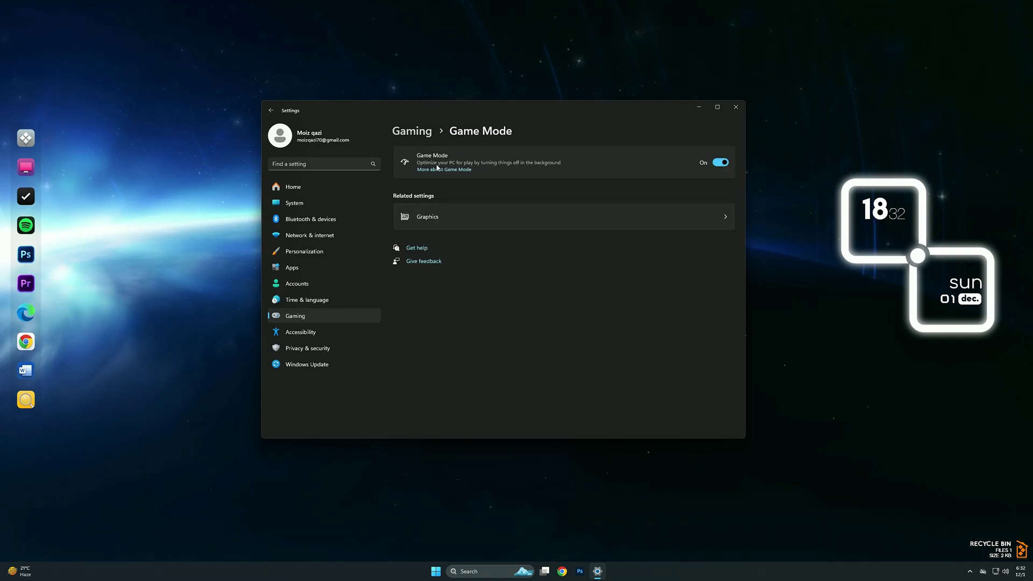
click(450, 216)
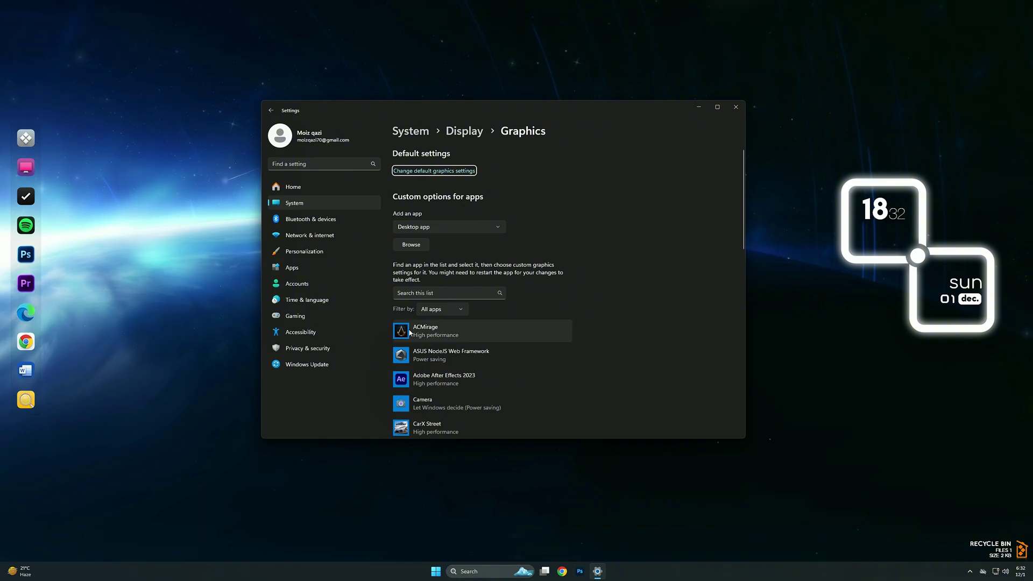
Open the Epic Games Launcher and arrange its window side by side with the Settings window
click(969, 571)
click(938, 547)
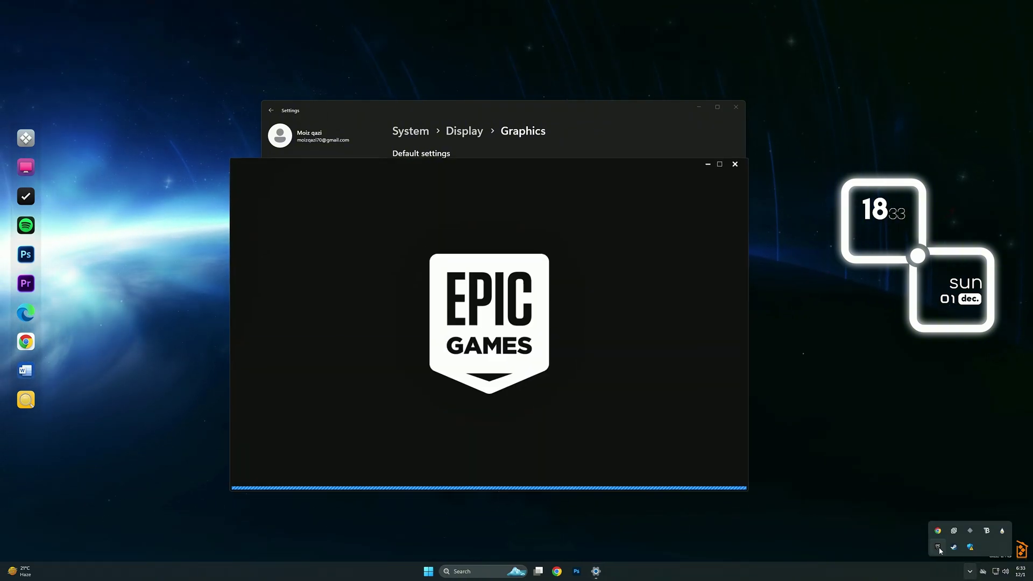
drag(530, 196, 813, 198)
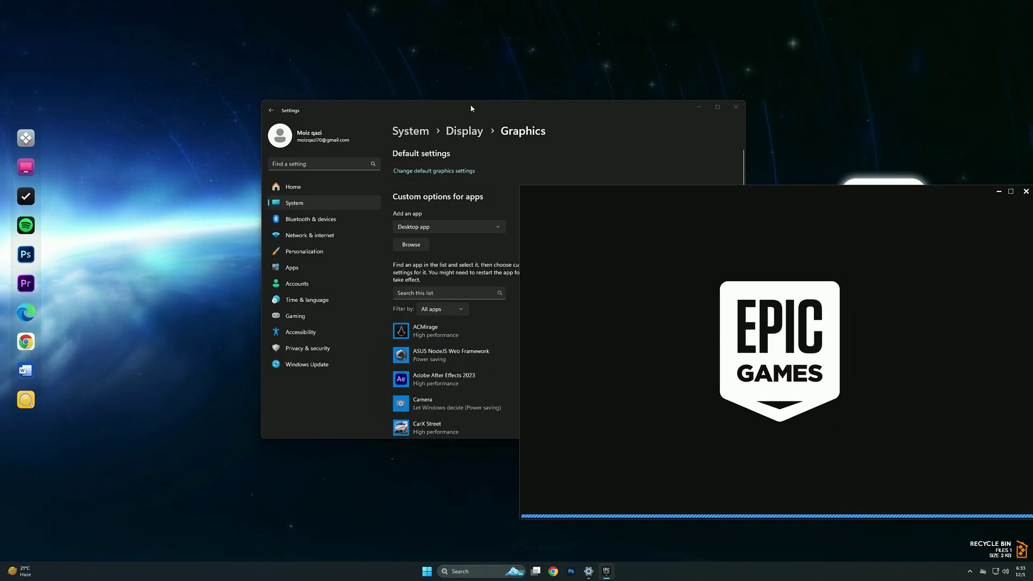
drag(470, 105, 256, 118)
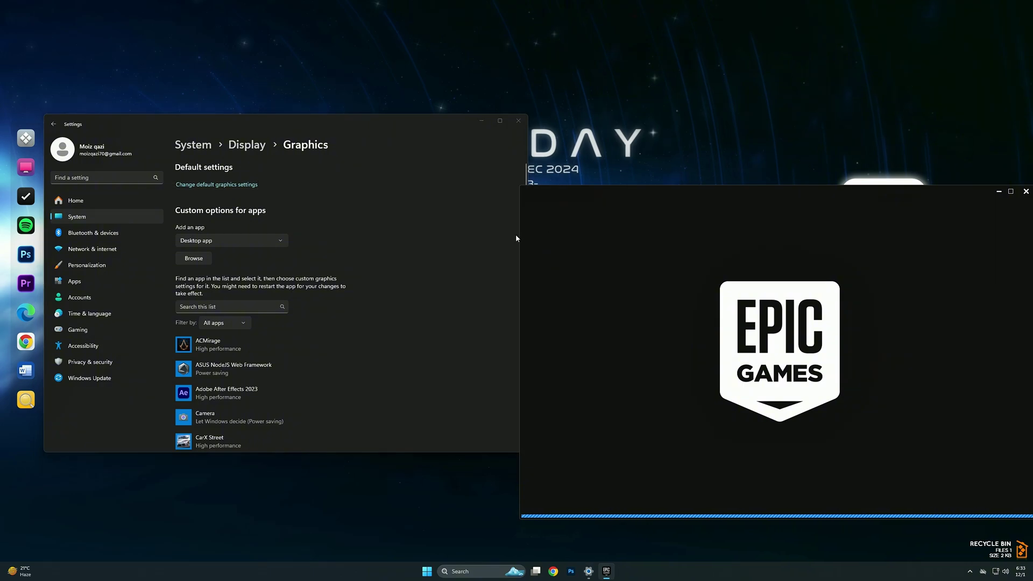
drag(595, 144, 597, 122)
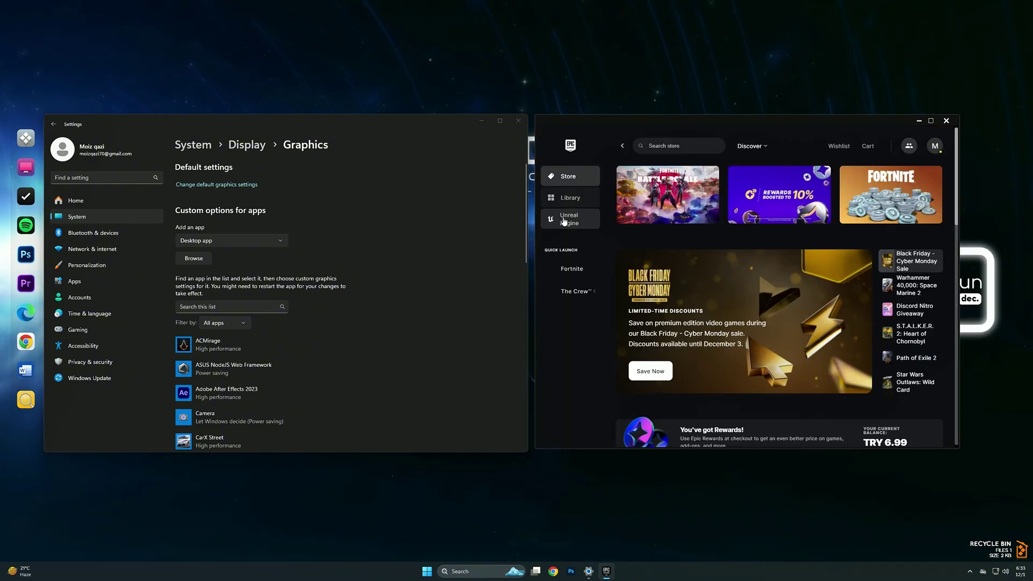
Find Fortnite on page 2 of the launcher's library and open its management options
click(570, 198)
scroll(708, 404, down, 15)
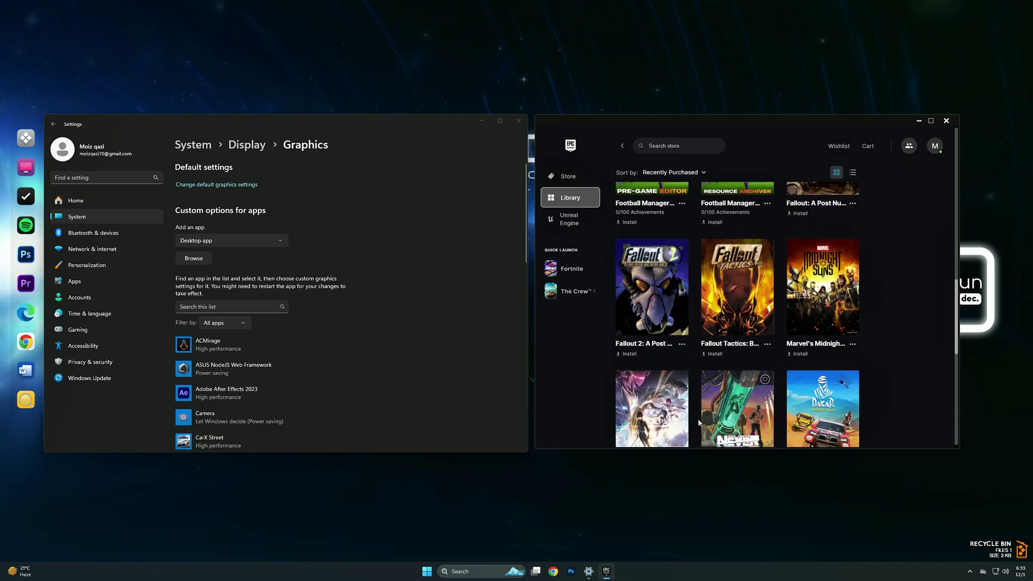
click(755, 384)
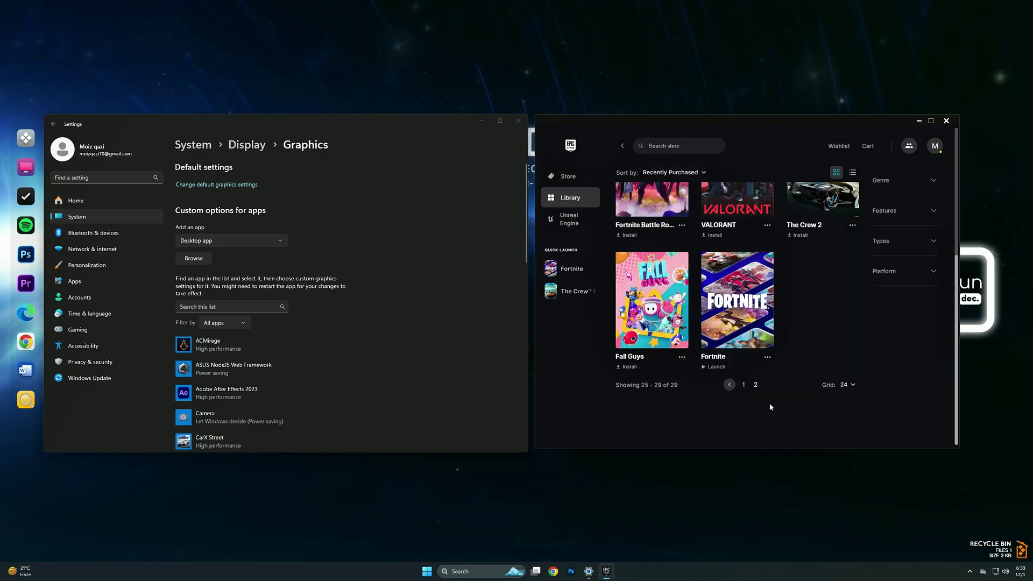
scroll(677, 419, down, 10)
scroll(677, 419, down, 1)
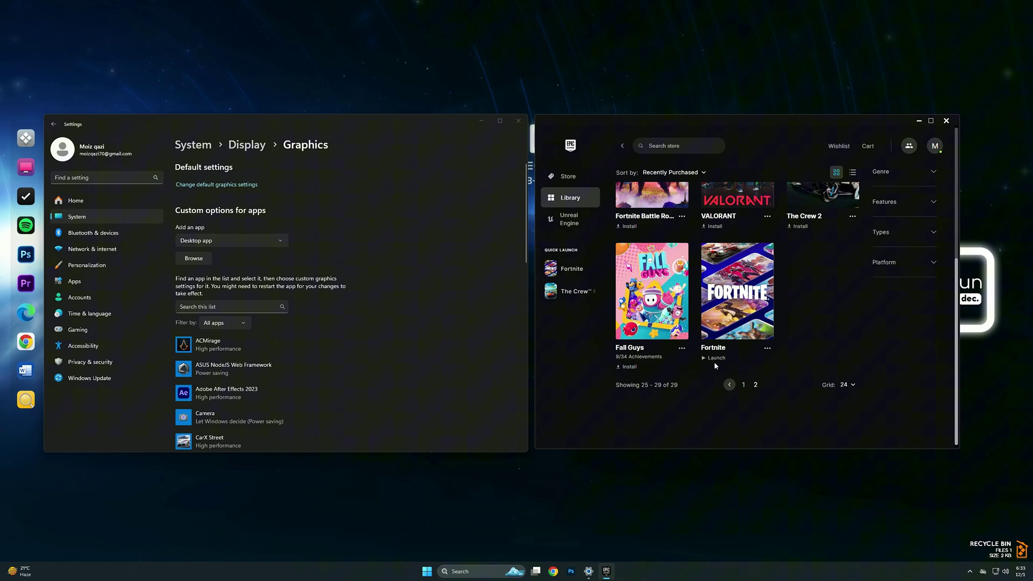
click(767, 348)
click(780, 267)
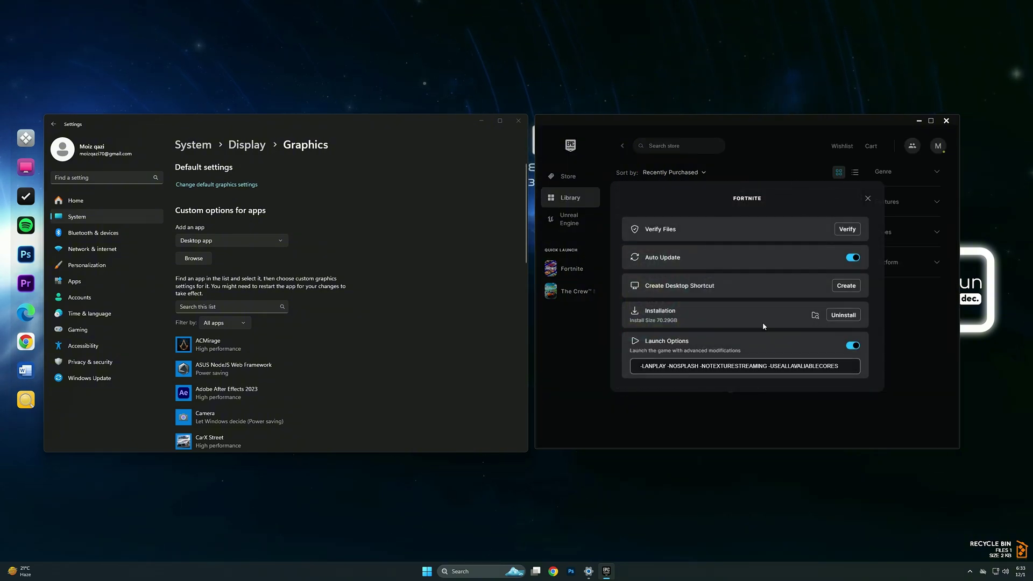
Open Fortnite's installation folder from its management options, copy the folder path, and close the folder window
click(815, 315)
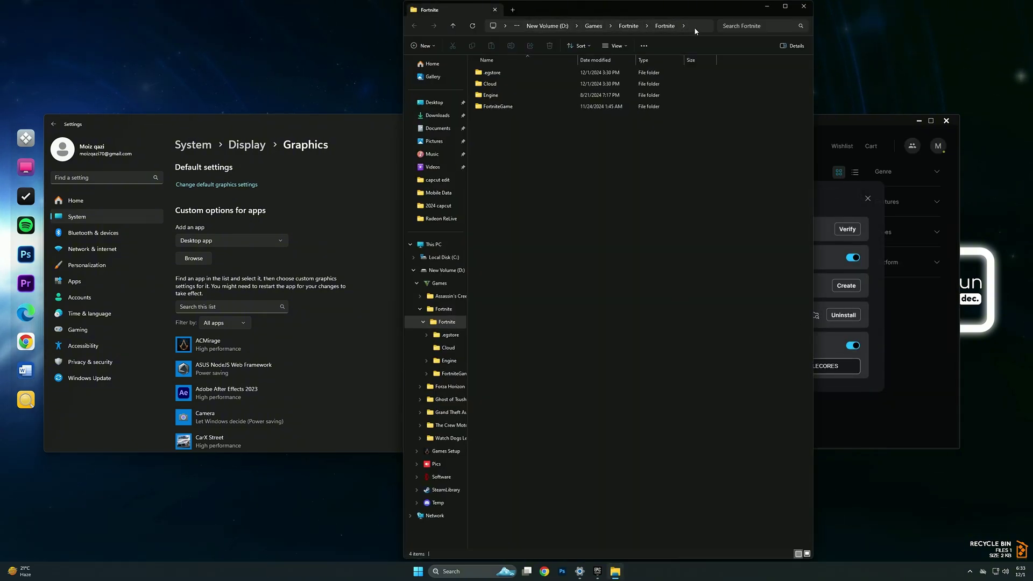
click(694, 27)
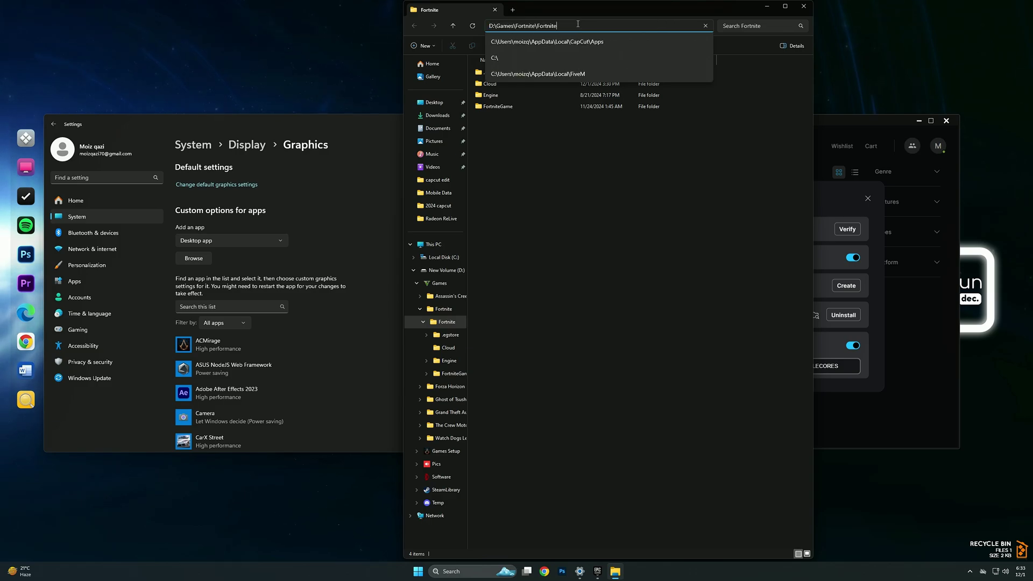
right_click(530, 26)
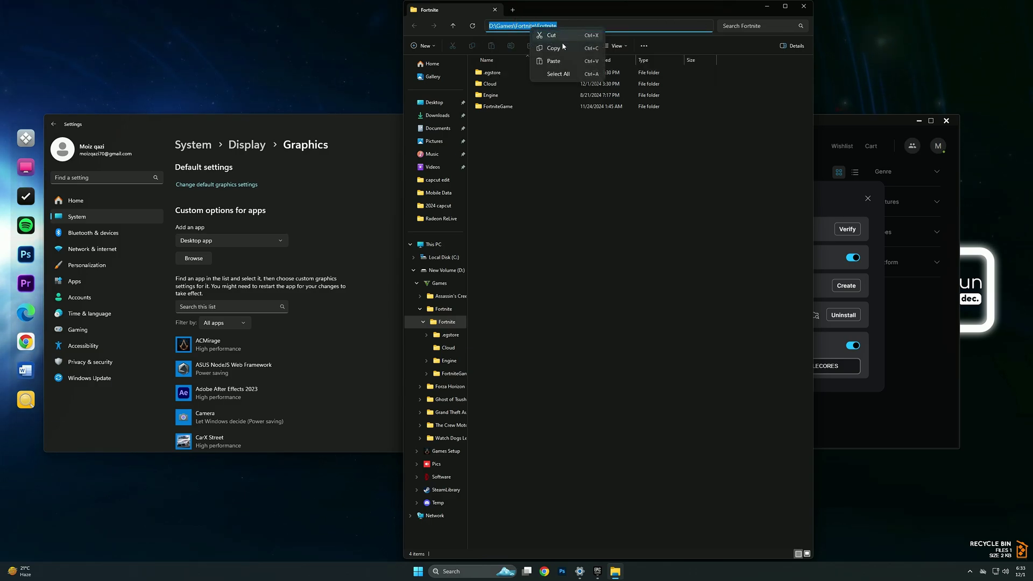
click(550, 49)
click(803, 6)
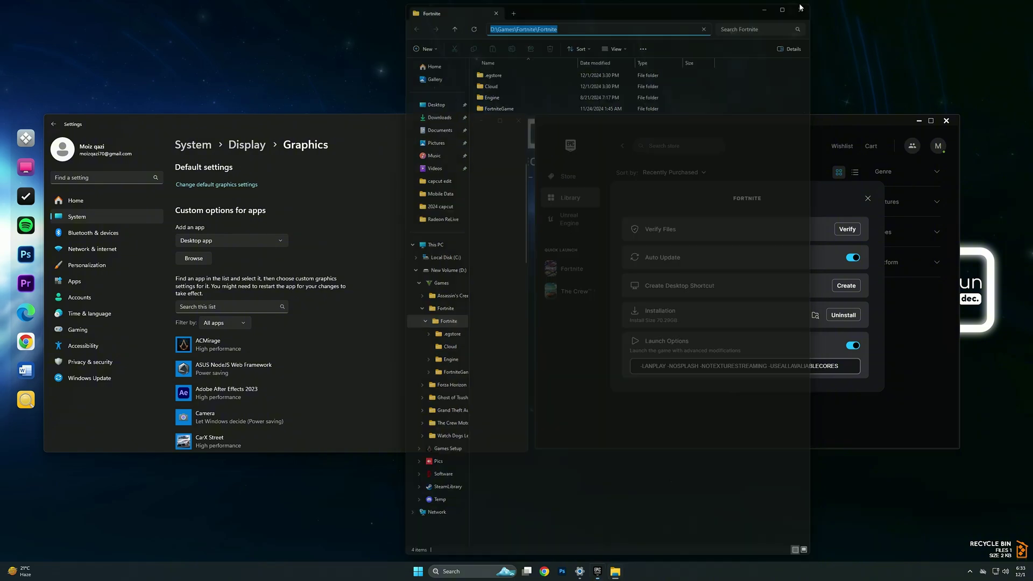
Browse for a desktop app in the Graphics settings and go to the copied path D:\Games\Fortnite\Fortnite
click(189, 261)
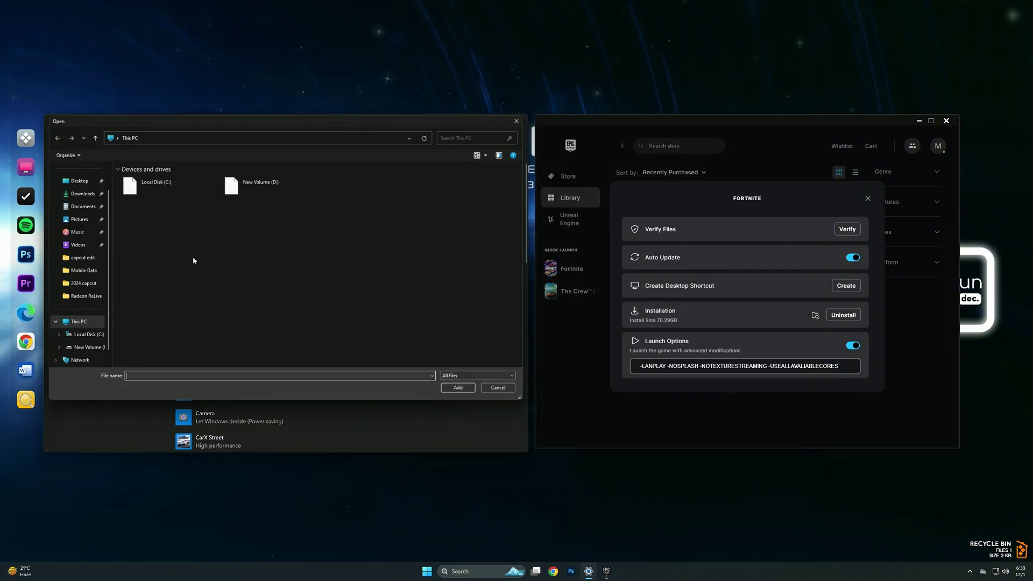
click(196, 140)
right_click(196, 140)
click(216, 172)
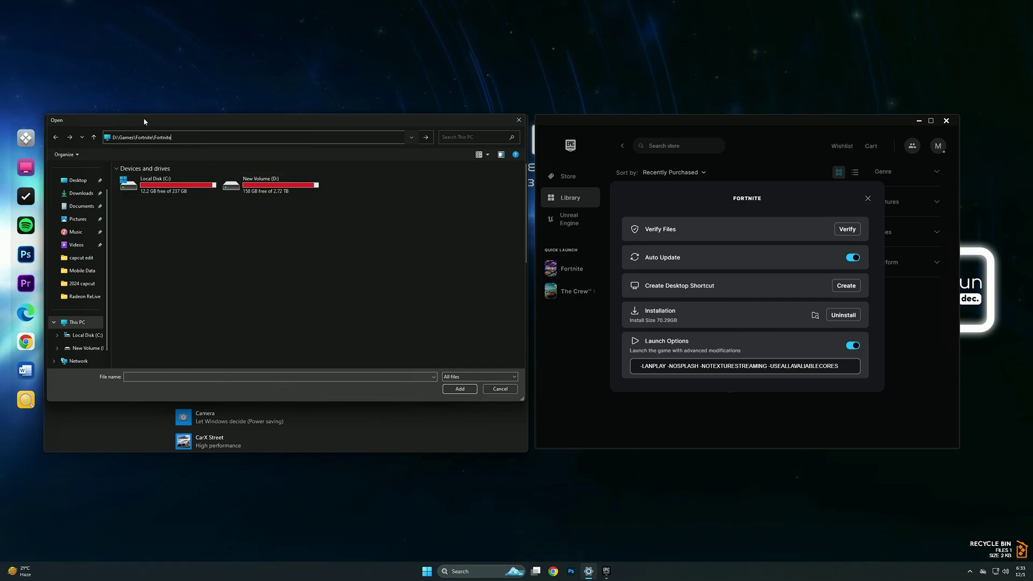
key(Return)
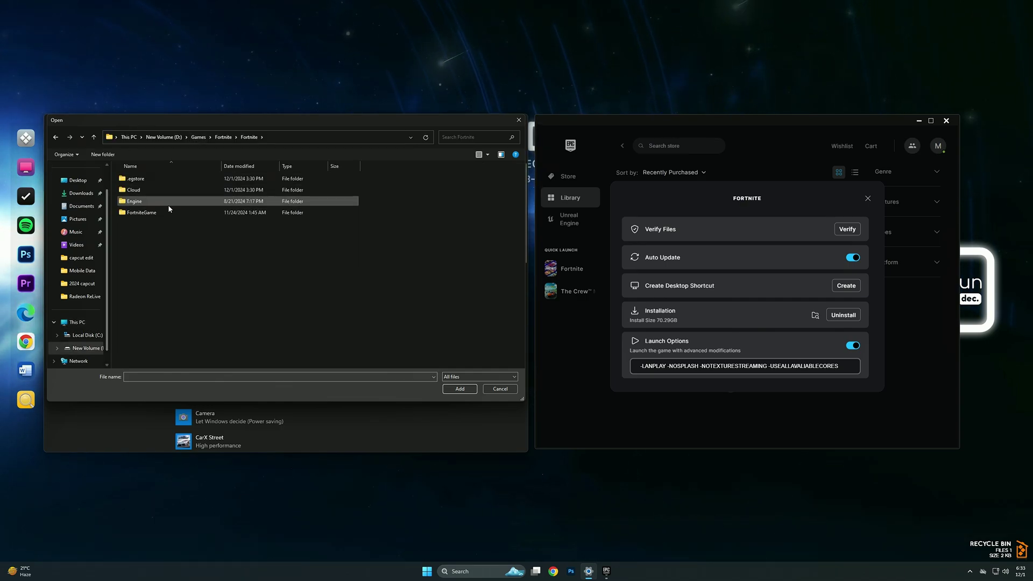
Add FortniteClient-Win64-Shipping from the FortniteGame\Binaries\Win64 folder to the custom graphics options
double_click(153, 213)
double_click(123, 180)
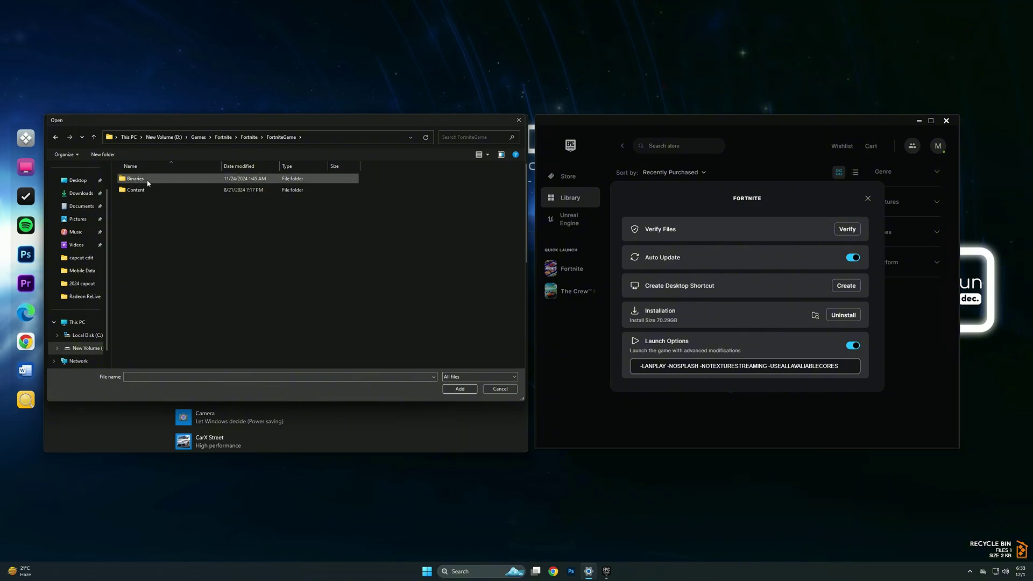
click(143, 191)
double_click(143, 190)
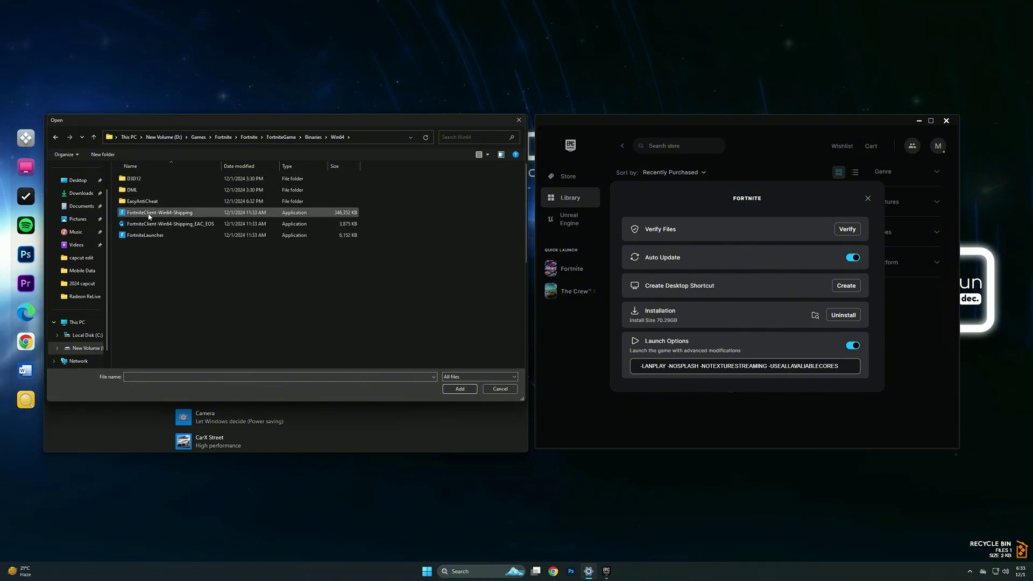
click(460, 389)
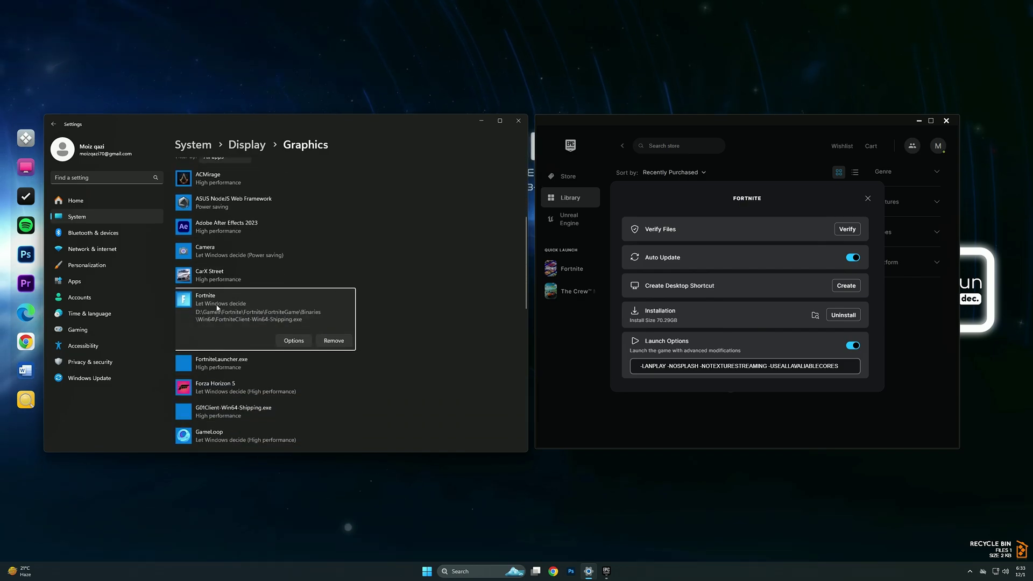
Set Fortnite's graphics preference to High performance and save it
click(294, 341)
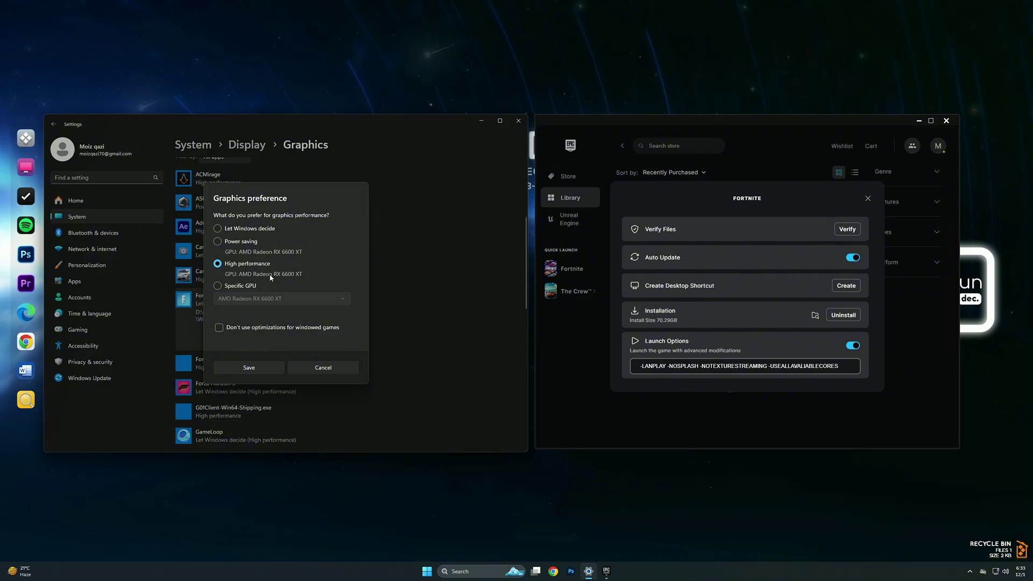
click(250, 367)
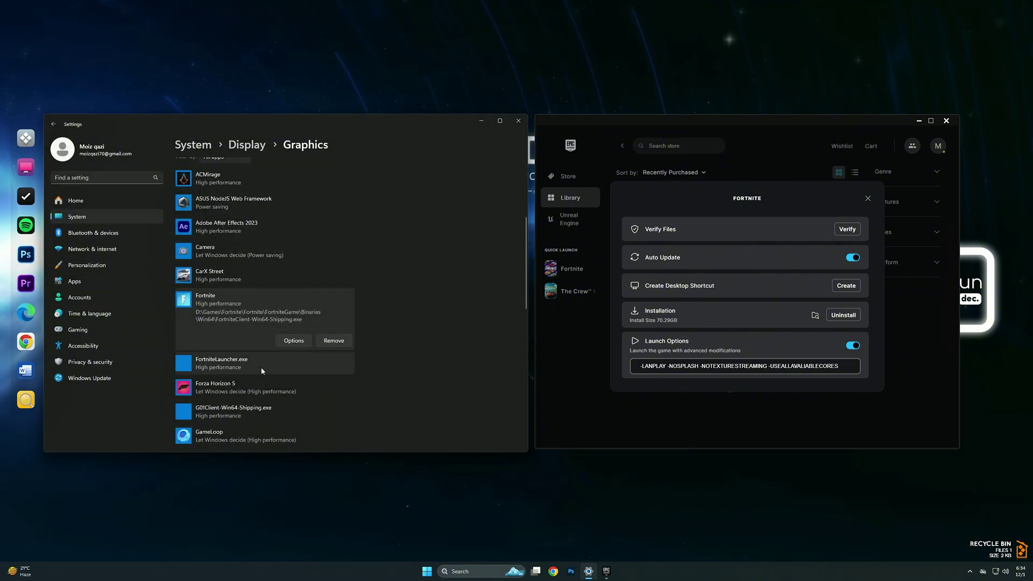
Check Optimizations for windowed games in the default graphics settings, and close the Epic Games Launcher and Settings
scroll(261, 308, up, 3)
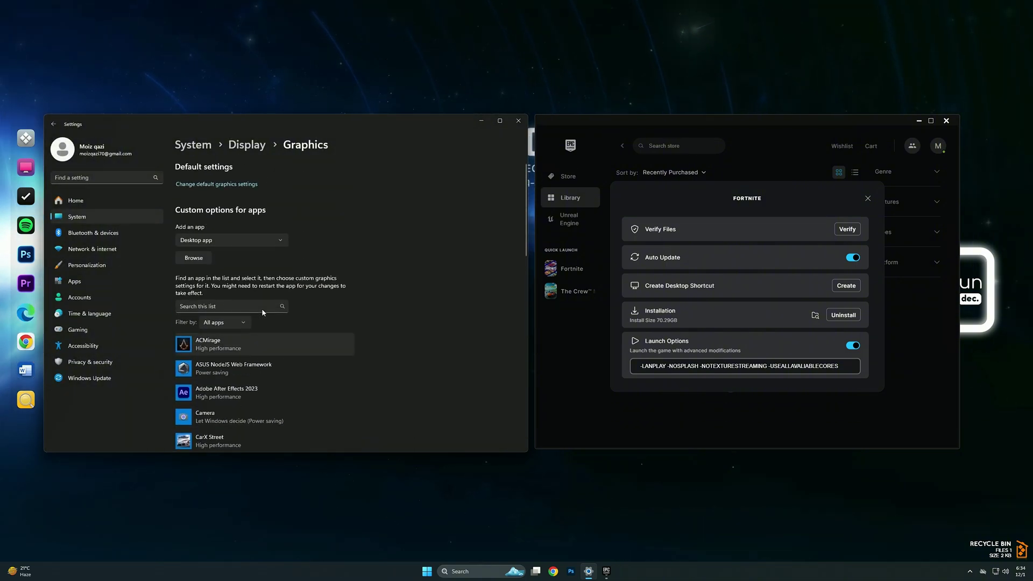
click(205, 185)
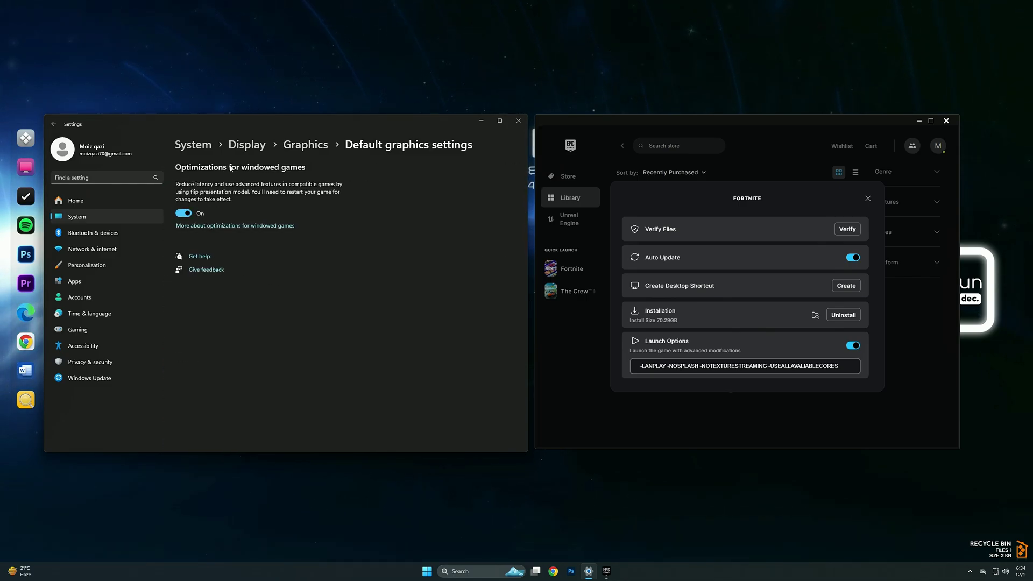
click(868, 199)
click(947, 120)
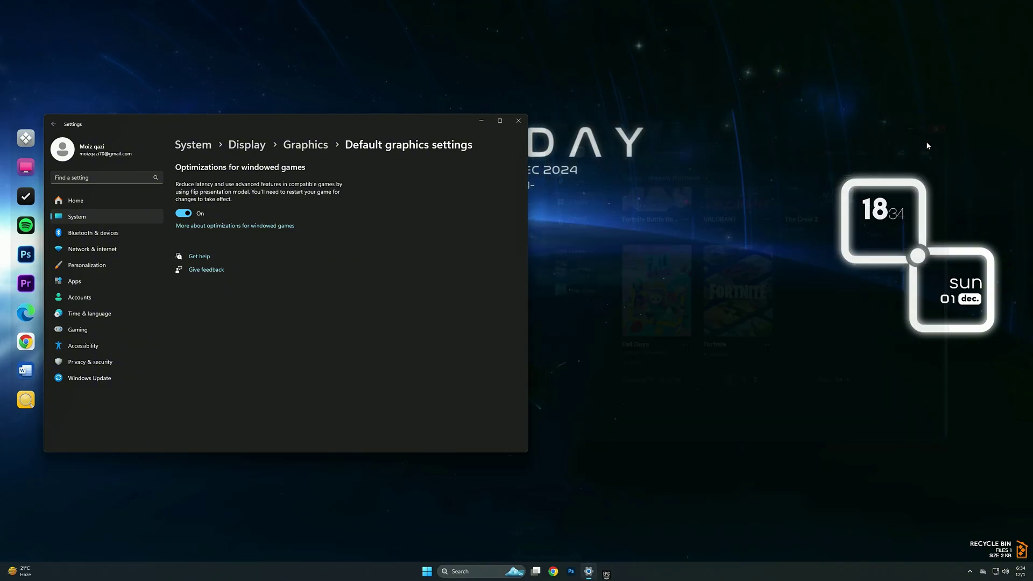
click(525, 127)
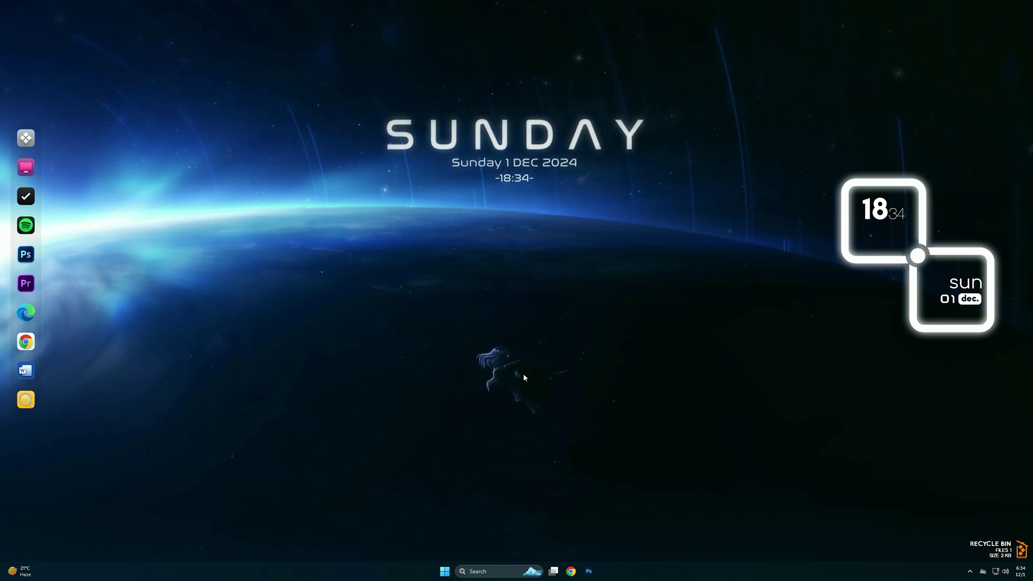
Open the local application data folder through the Run dialog with %localappdata%
key(super+r)
drag(102, 479, 540, 238)
double_click(533, 277)
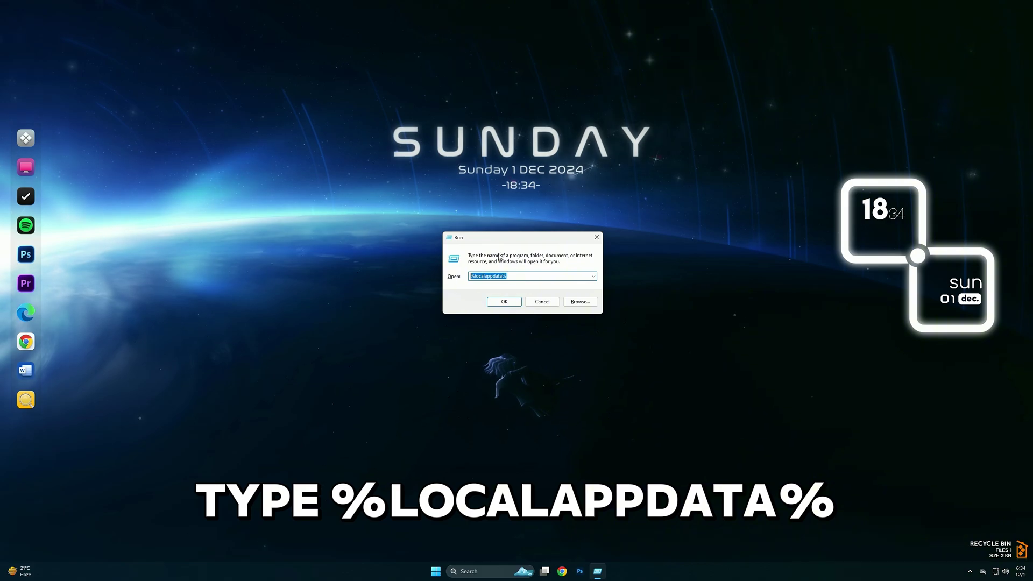
click(504, 302)
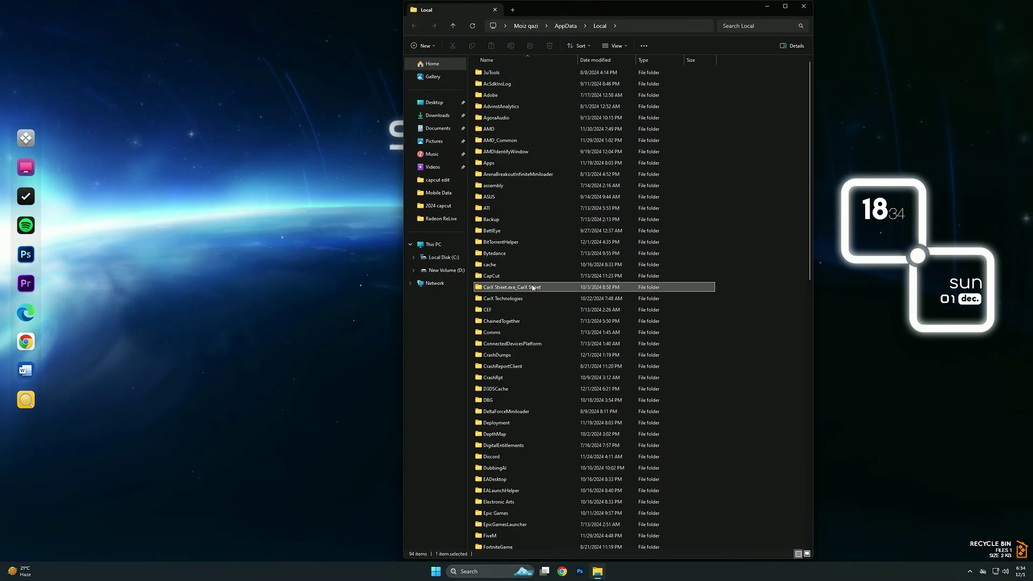
Open the Crashes folder inside FortniteGame\Saved in the local application data
scroll(503, 533, down, 4)
click(504, 431)
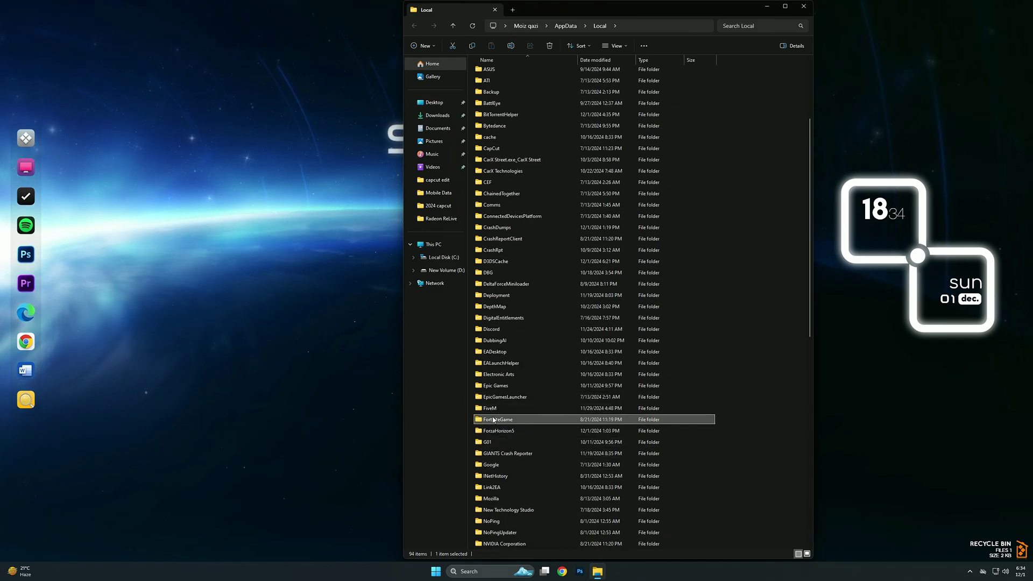
double_click(496, 425)
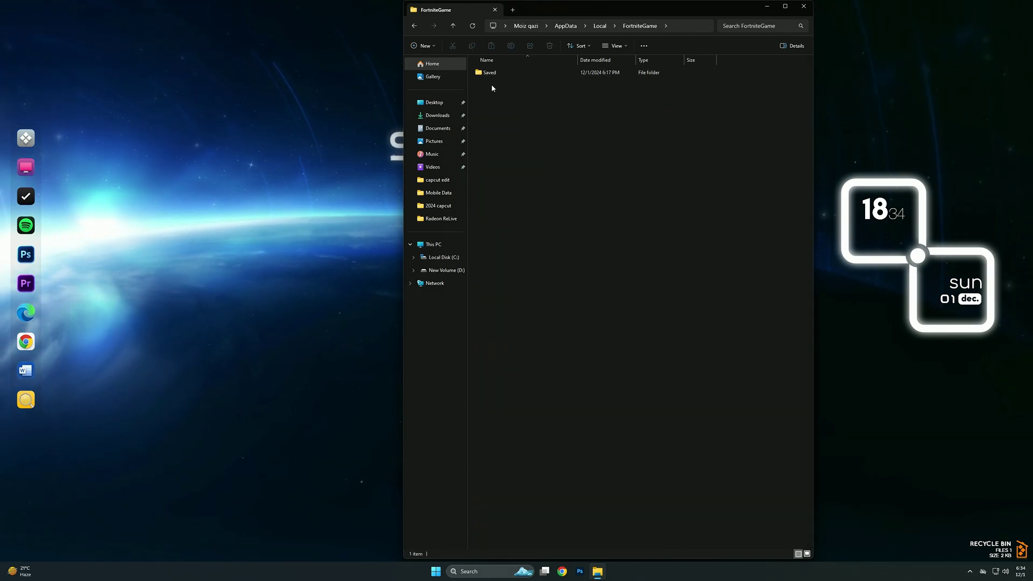
double_click(488, 73)
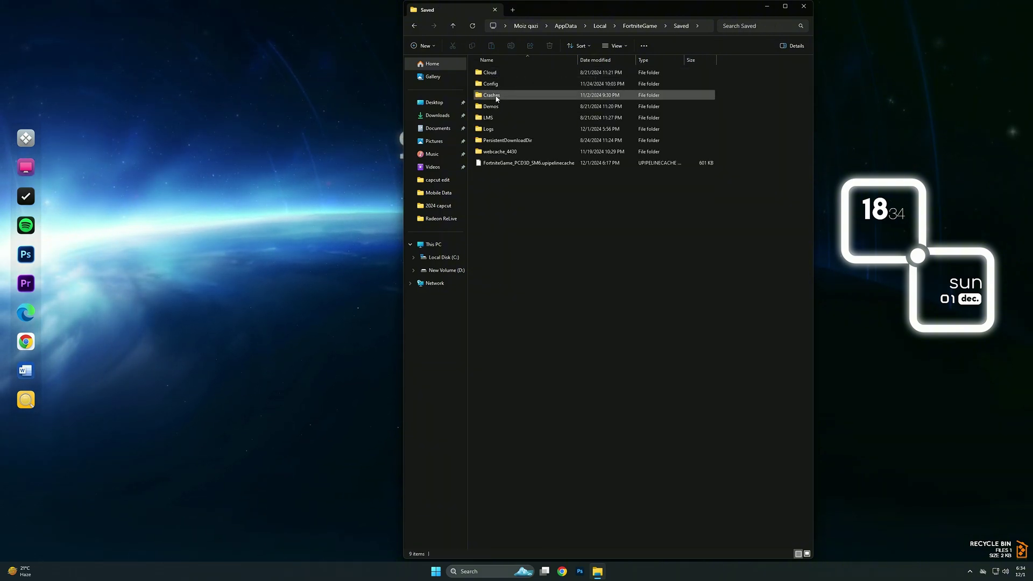
double_click(493, 97)
Delete both crash report folders in Crashes, return to the Saved folder and close File Explorer
drag(511, 122, 559, 73)
right_click(585, 88)
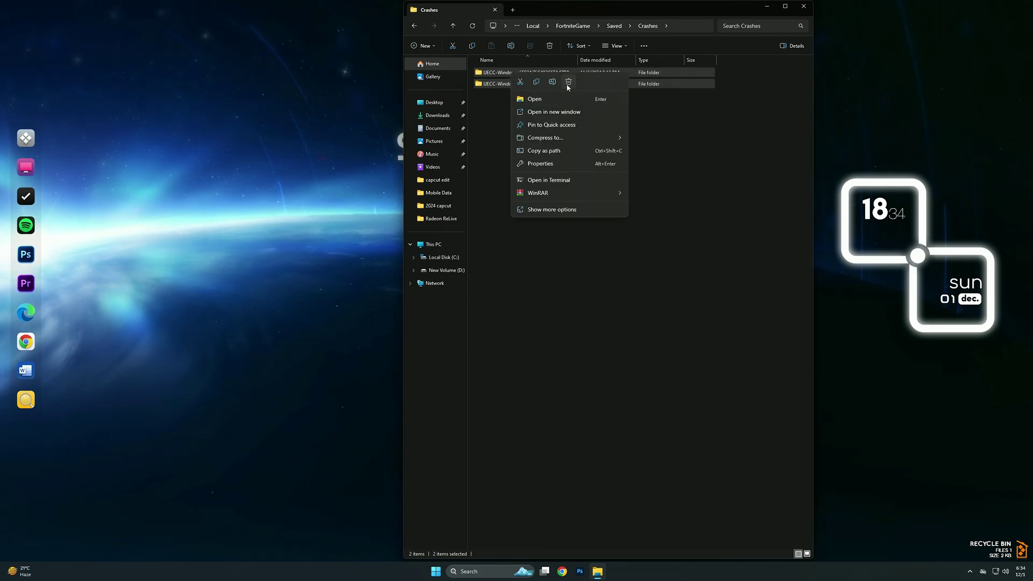
click(568, 83)
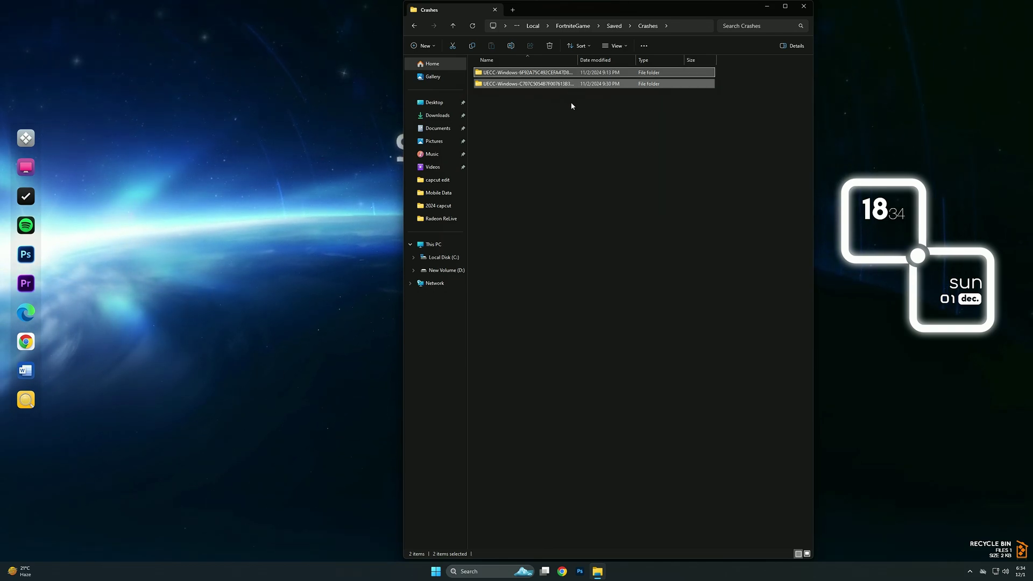
click(413, 27)
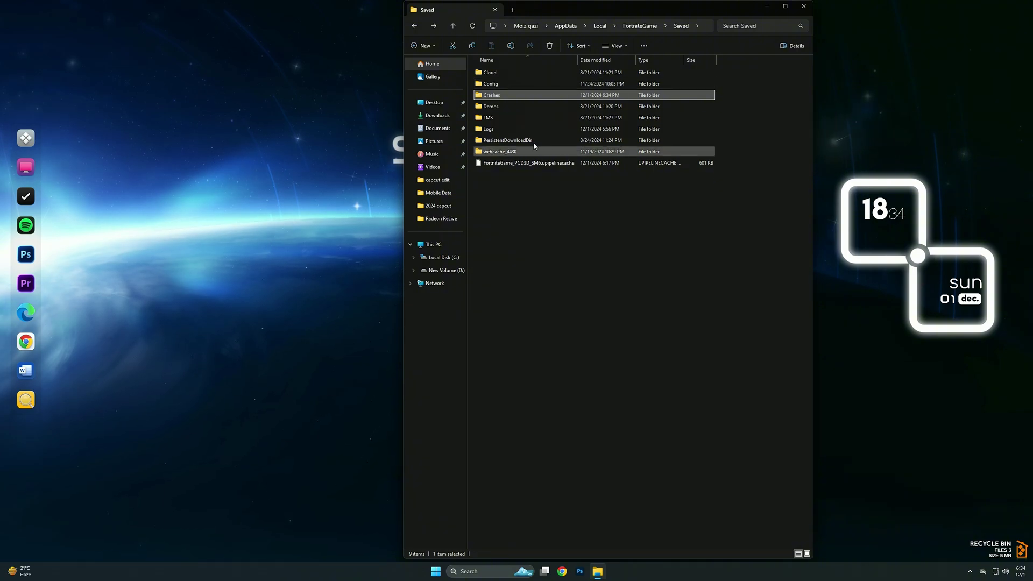
click(606, 206)
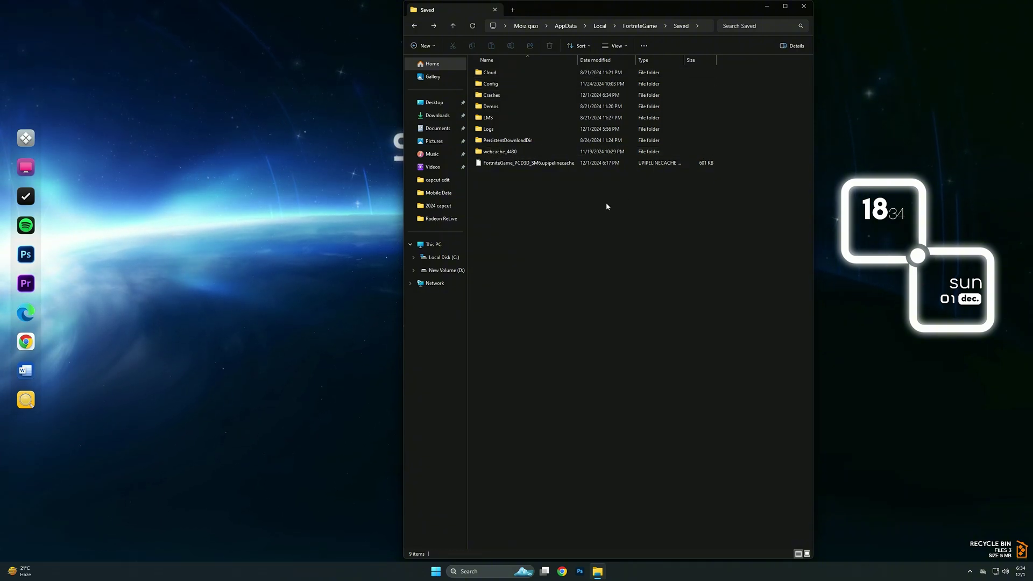
click(811, 10)
Open the temporary files folder through the Run dialog with %temp%
key(super+r)
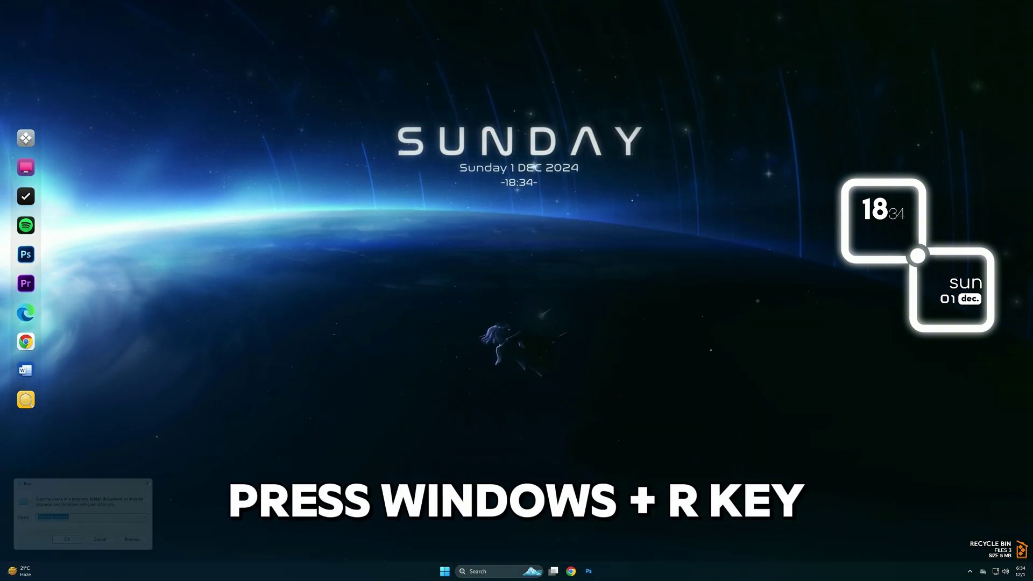
drag(96, 483, 524, 219)
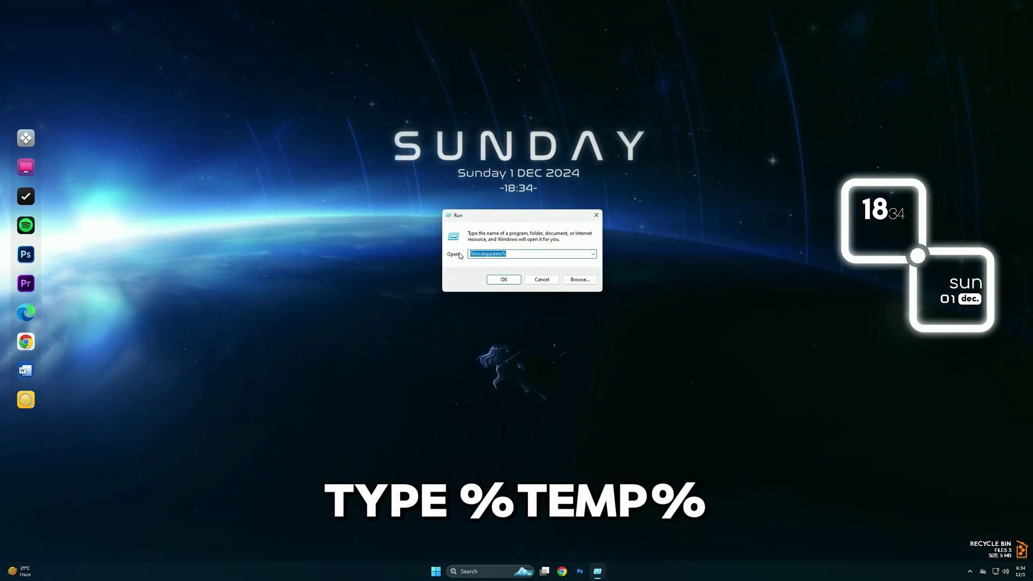
text(%te)
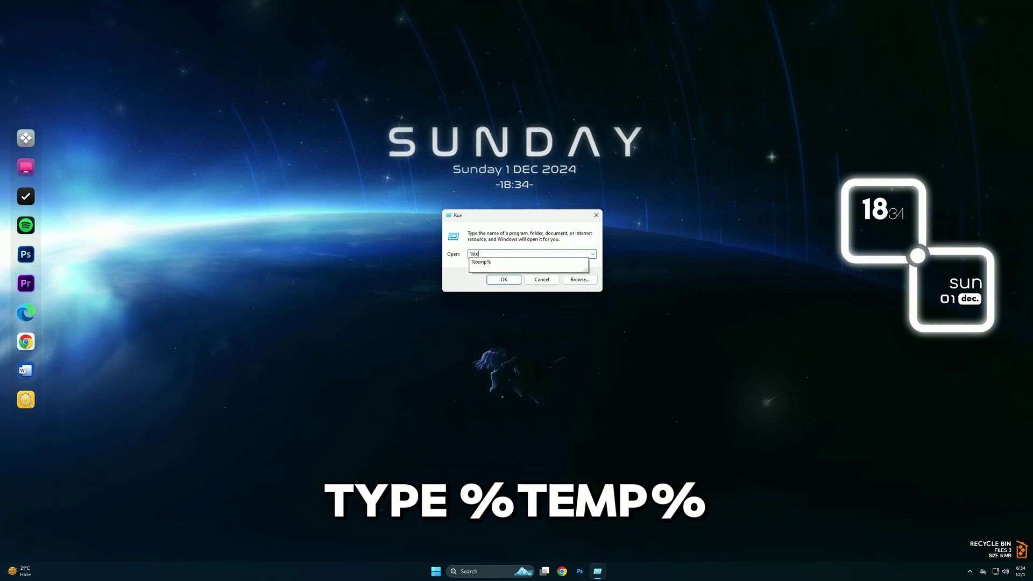
text(mp%)
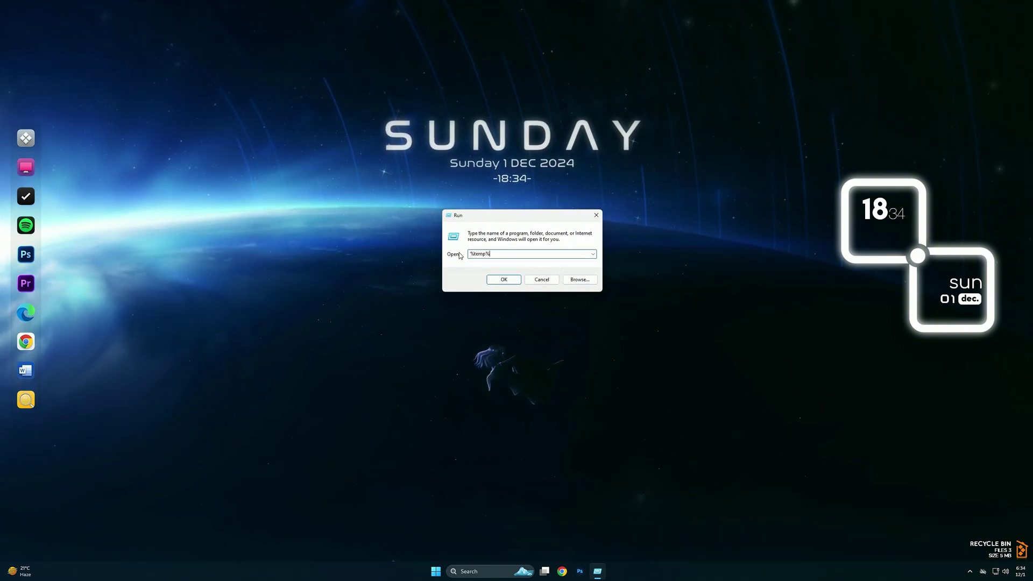
key(Return)
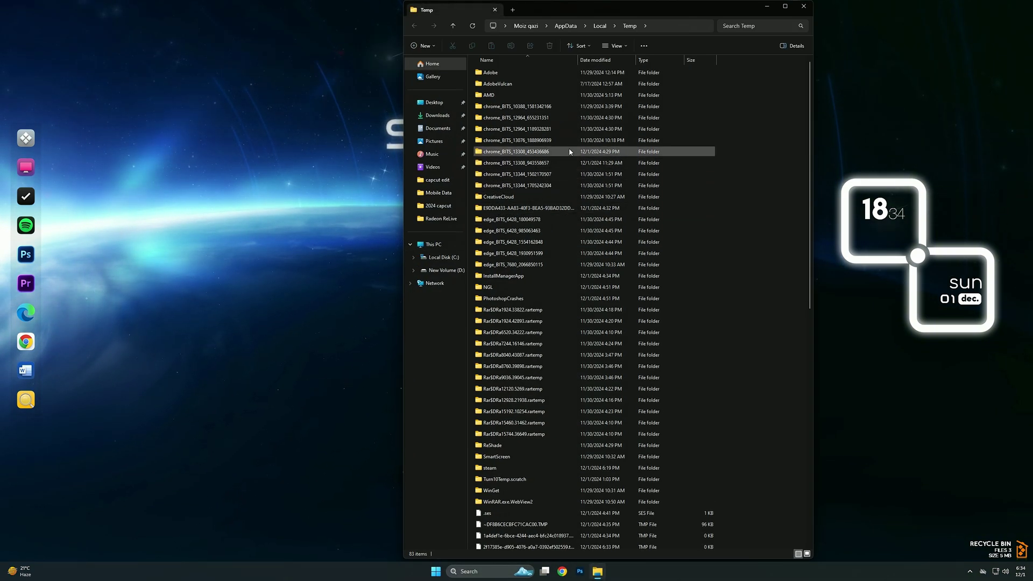
Delete everything in the Temp folder, skipping all items that are in use
click(543, 164)
key(ctrl+a)
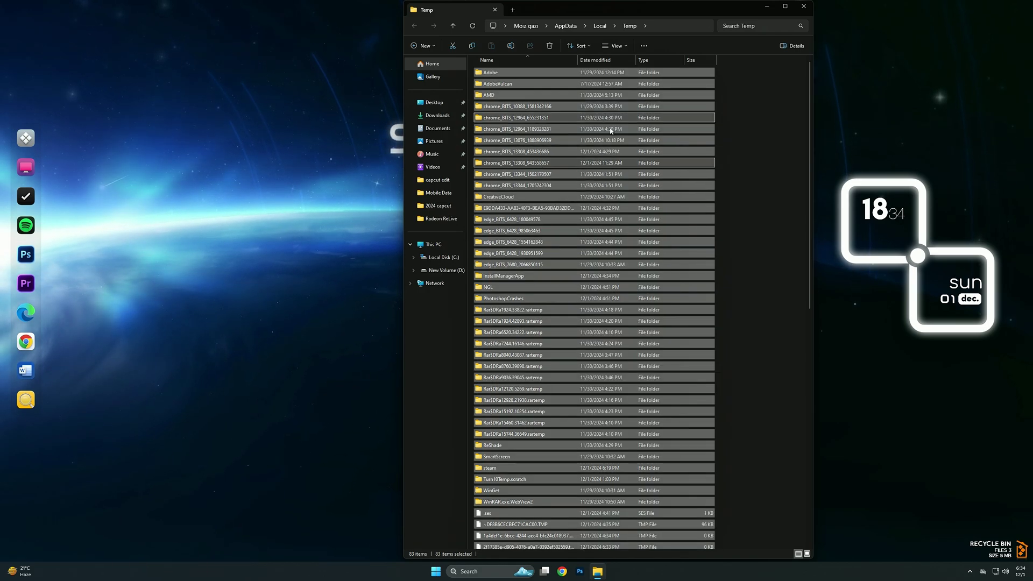
right_click(561, 166)
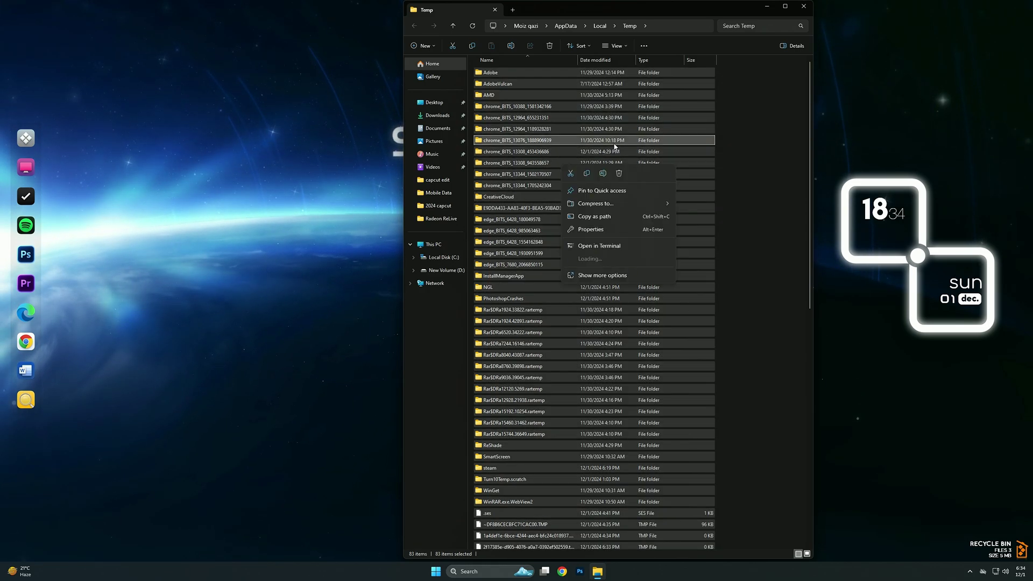
click(619, 174)
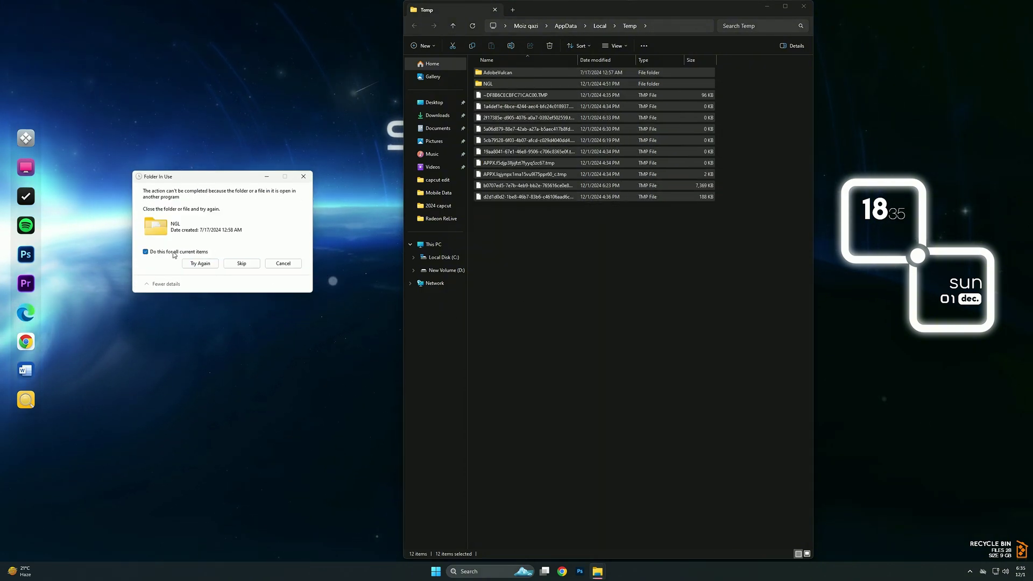
click(241, 263)
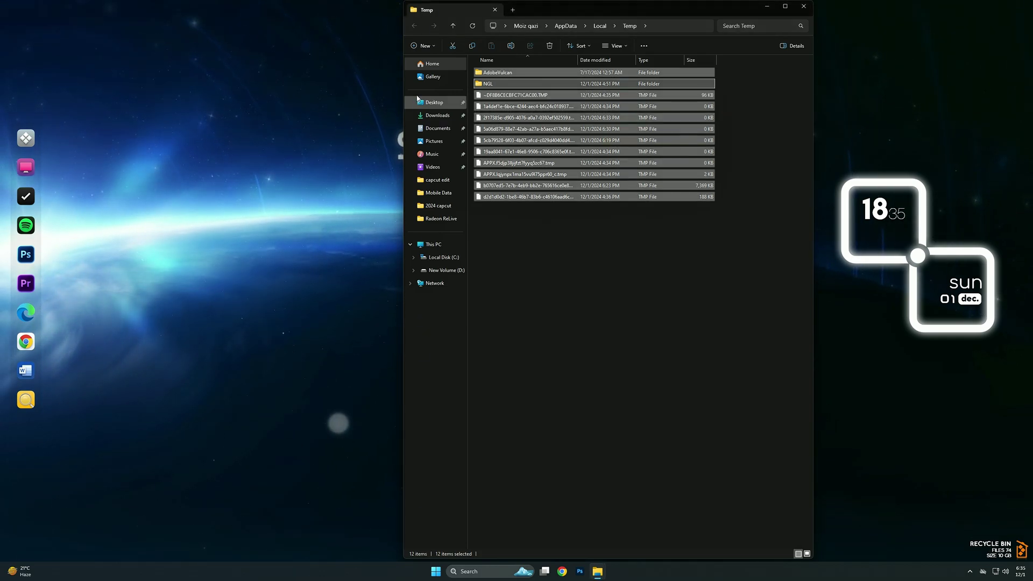
Close the Temp folder and permanently empty the Recycle Bin
click(803, 7)
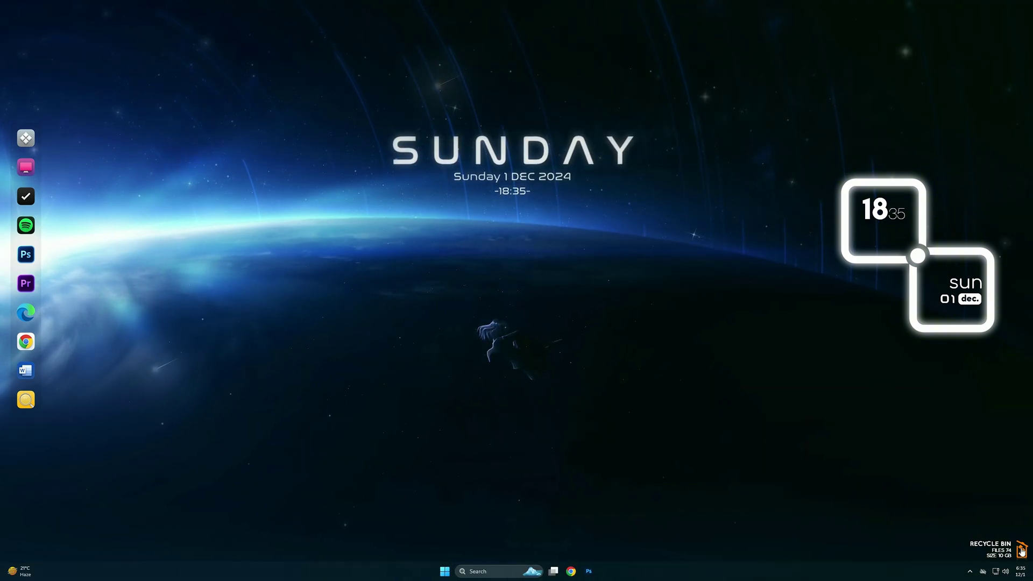
click(991, 556)
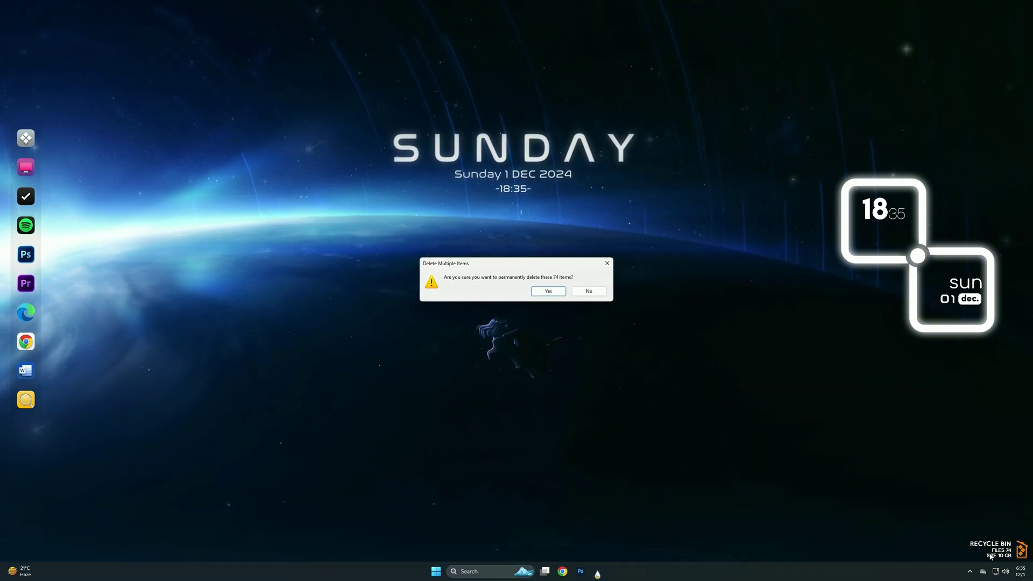
click(548, 292)
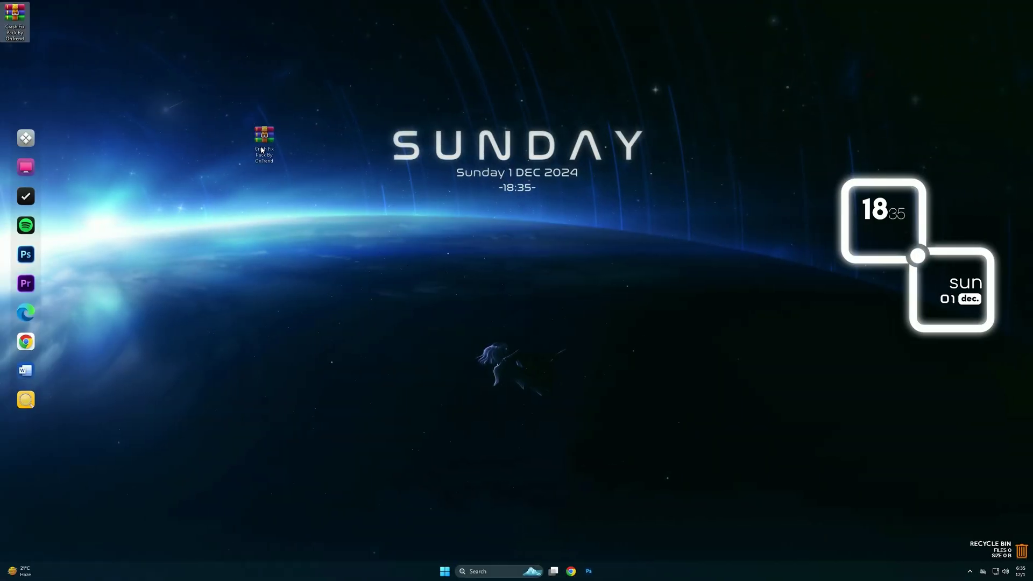
Extract the folder from the Crash Fix Pack By OnTrend archive to the desktop and place it beside the archive
click(257, 137)
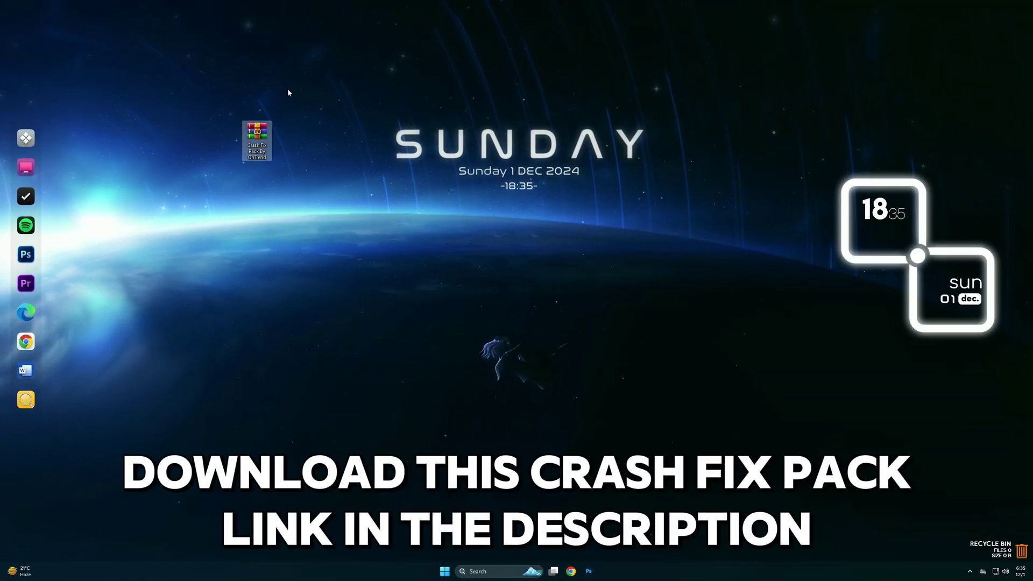
double_click(264, 145)
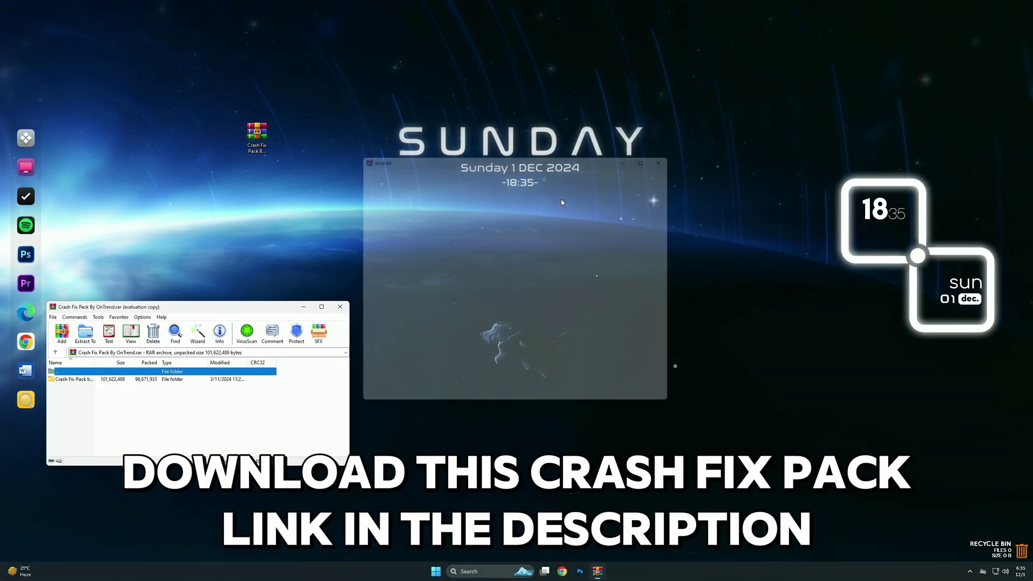
drag(178, 306, 464, 192)
drag(377, 269, 193, 173)
click(627, 192)
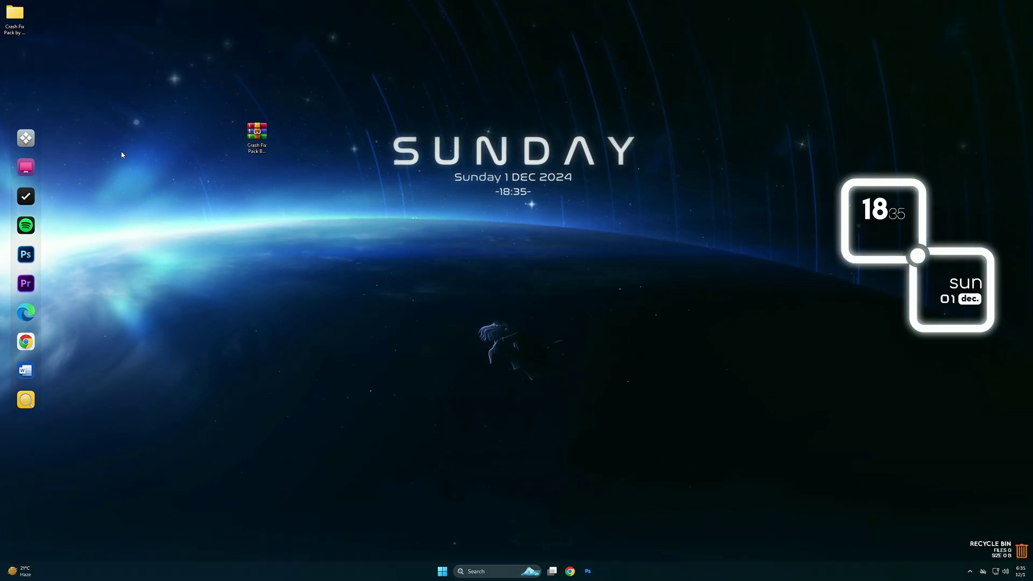
drag(7, 22, 221, 143)
click(316, 123)
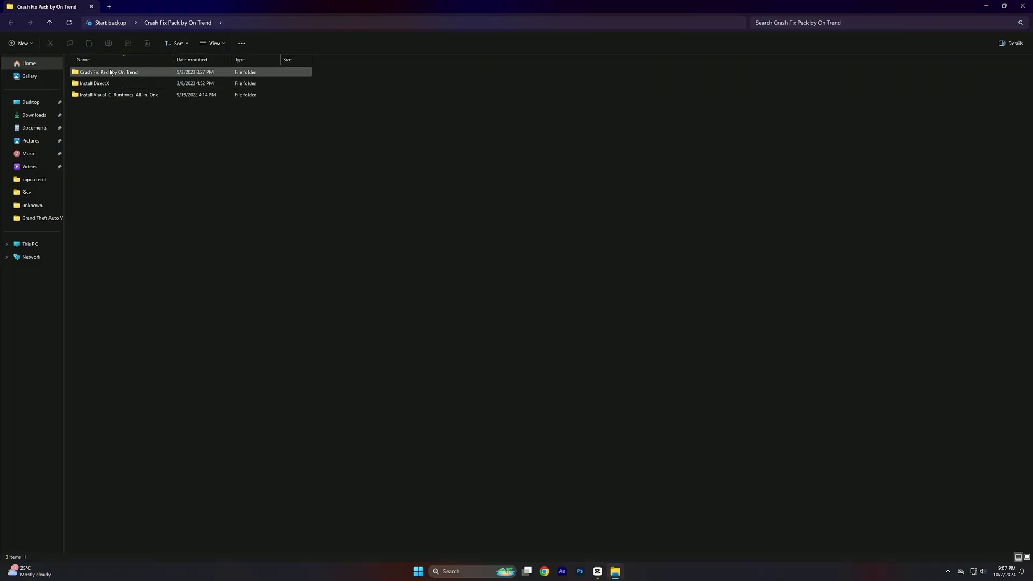
Add the Crash Fix Pack by On Trend registration file to the Windows registry
double_click(110, 72)
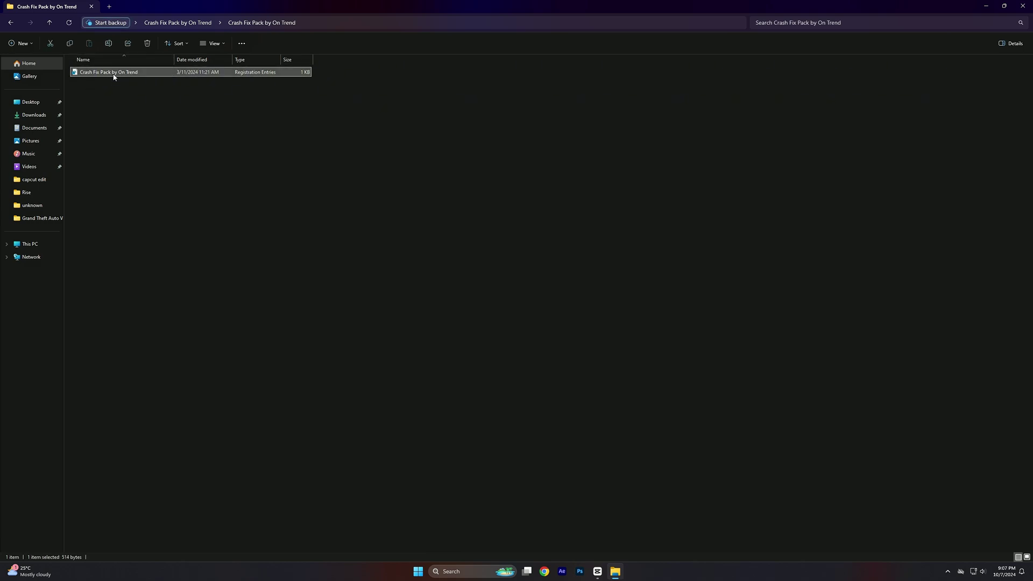
double_click(114, 74)
click(475, 350)
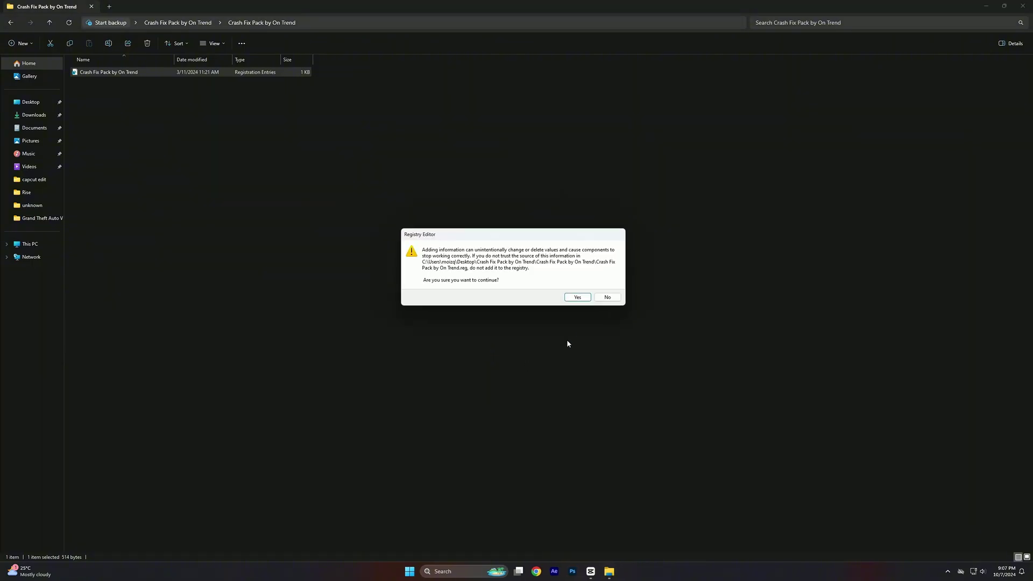
click(578, 299)
click(607, 288)
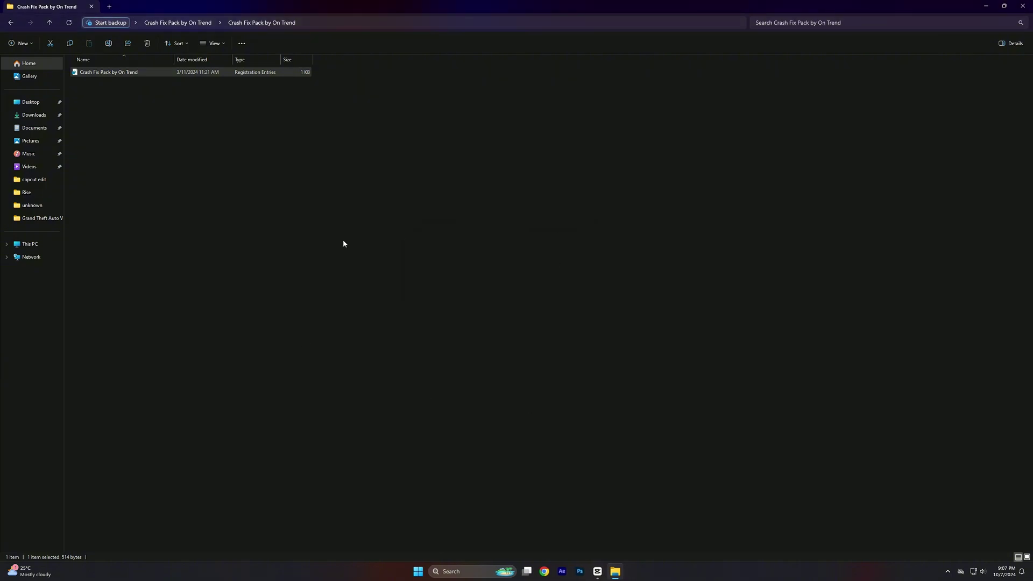
Run the DirectX installer from the Install DirectX folder, accept the license agreement and finish the setup
click(10, 23)
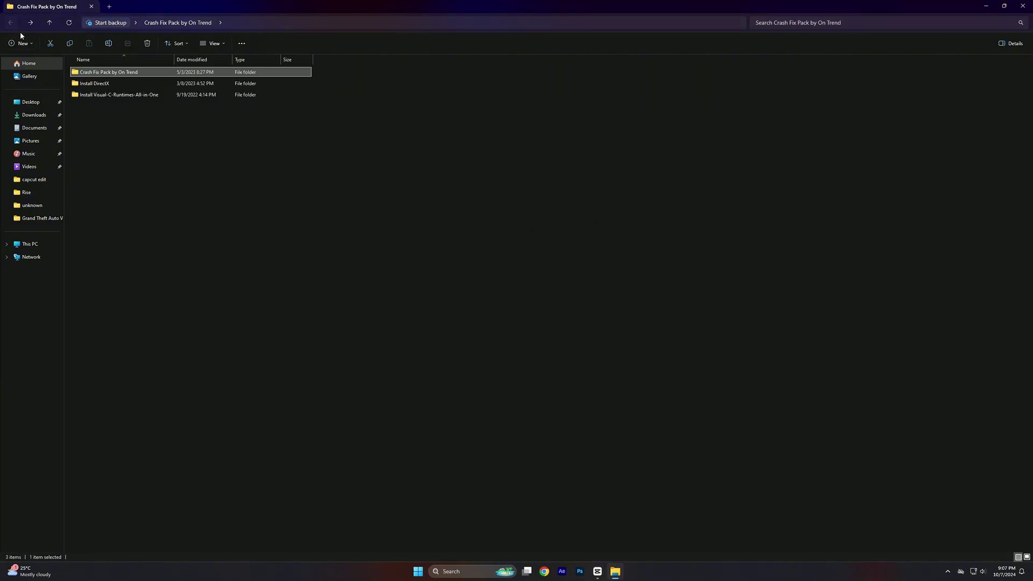
double_click(101, 95)
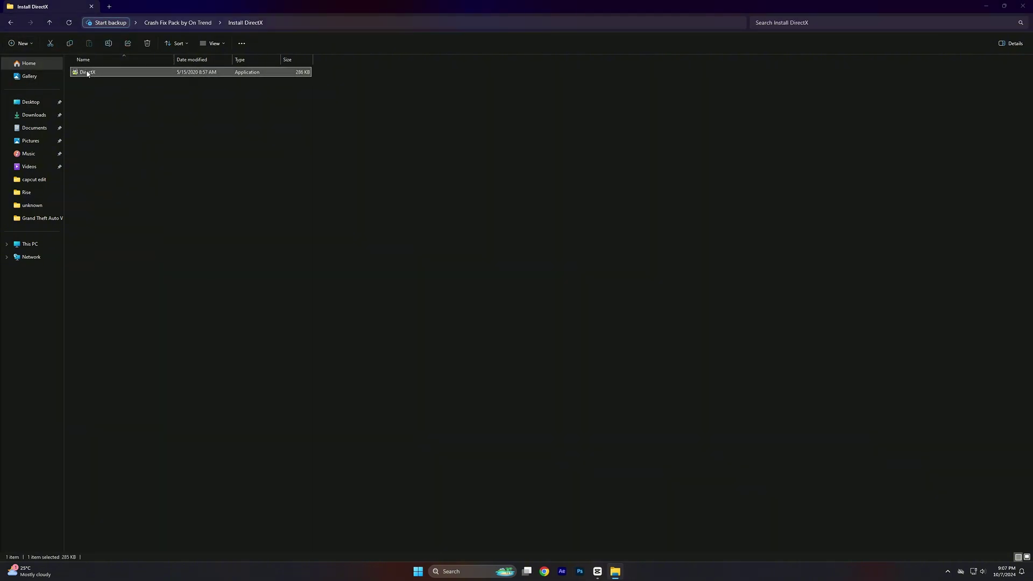
double_click(87, 74)
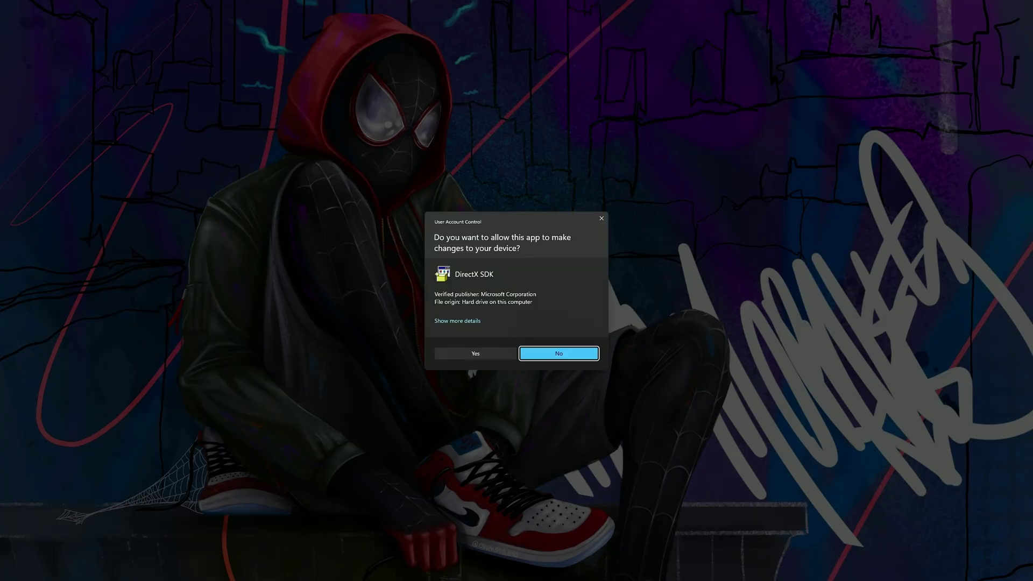
click(484, 352)
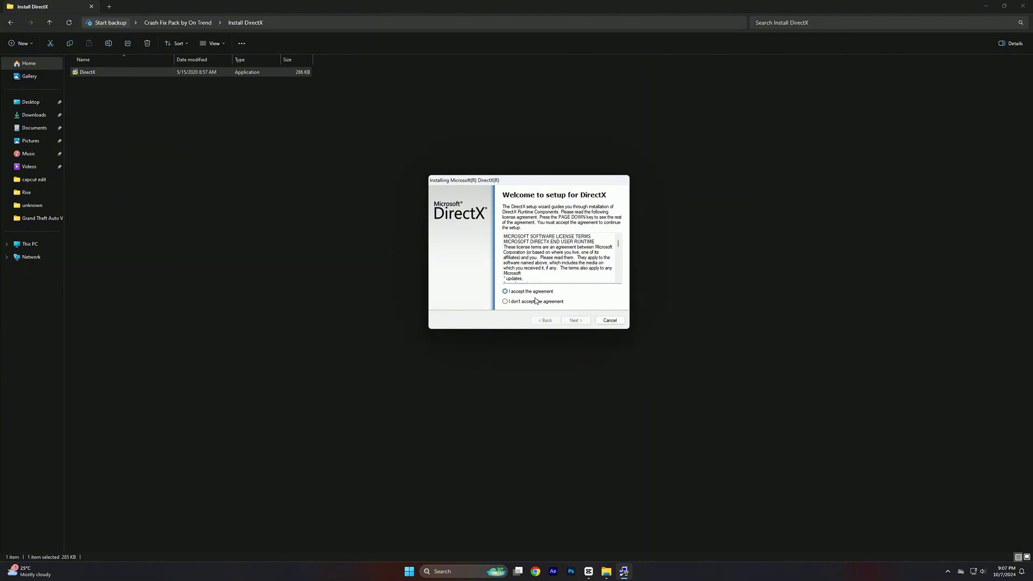
click(587, 323)
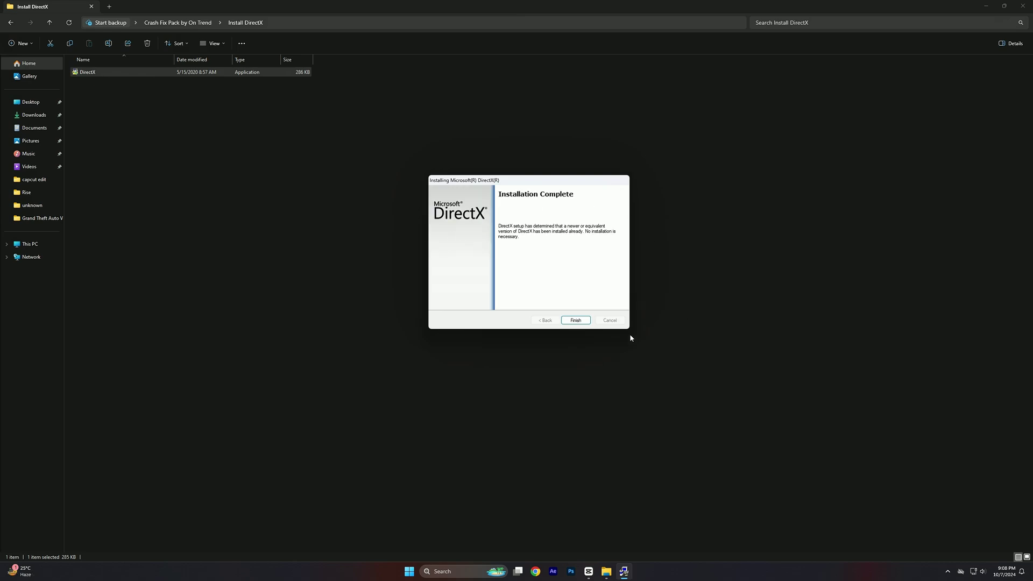
click(576, 321)
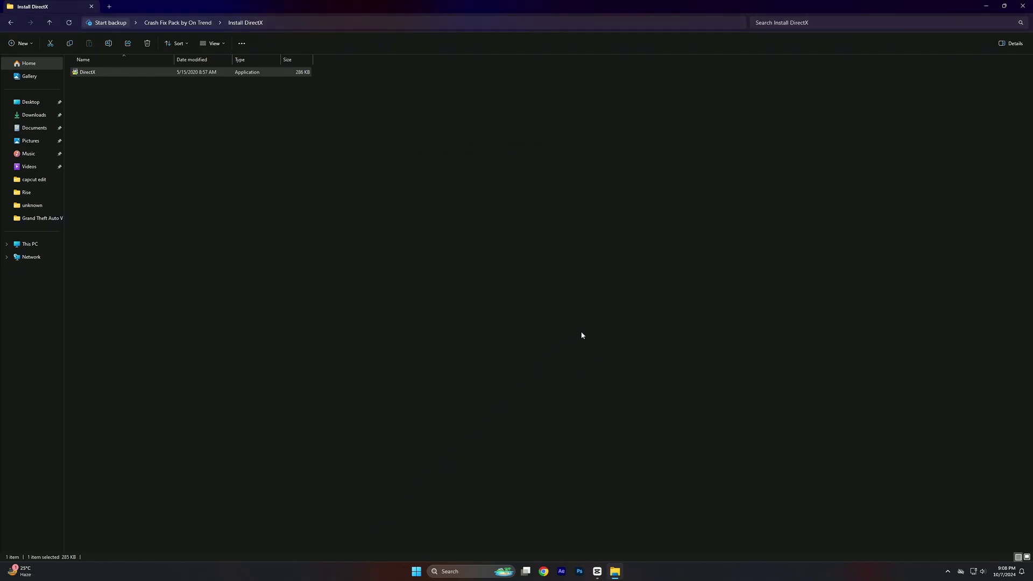
Run the install_all batch file from the Install Visual-C-Runtimes-All-in-One folder of the Crash Fix Pack
click(9, 23)
click(100, 95)
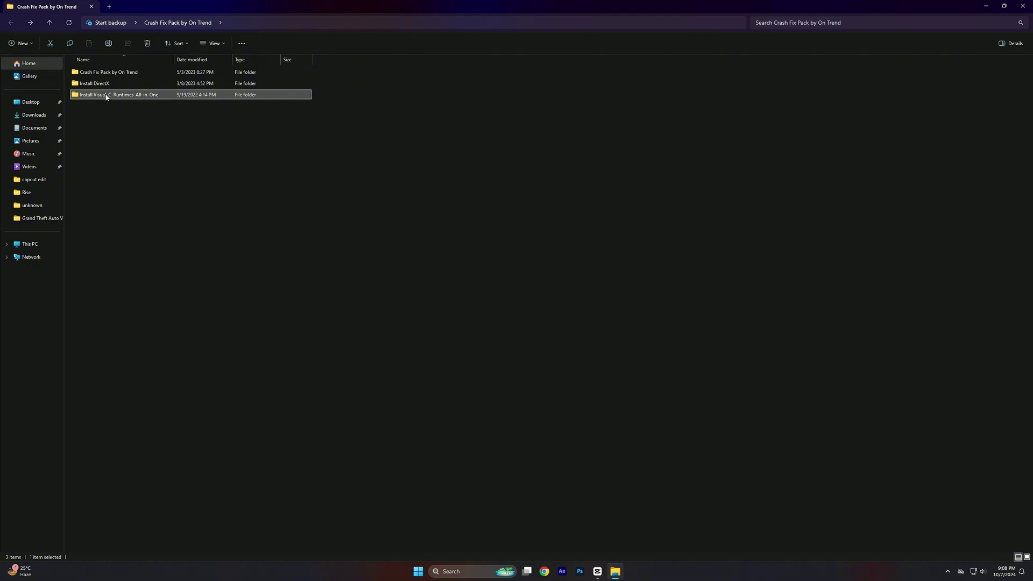
double_click(106, 96)
drag(157, 261, 93, 69)
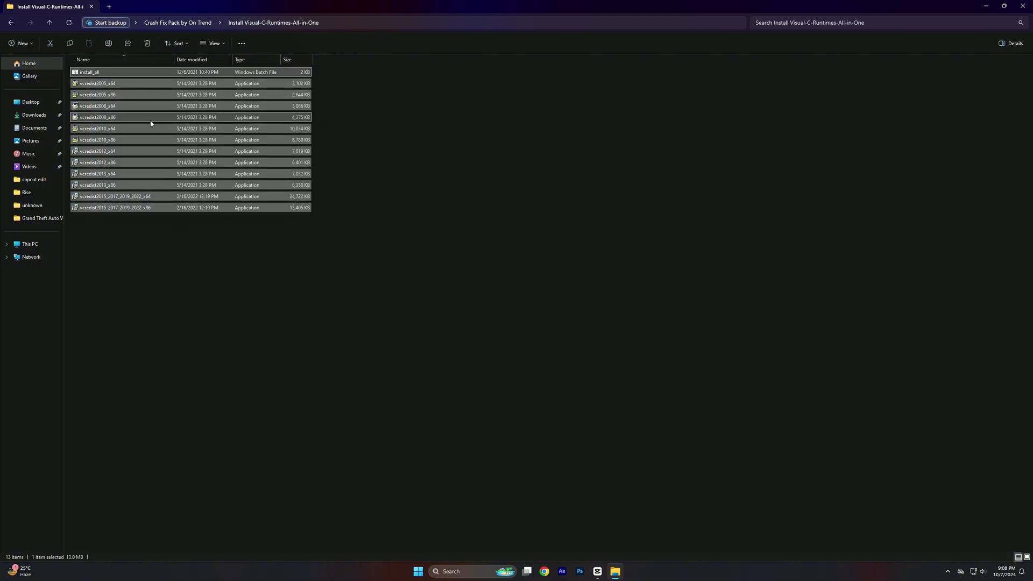
click(161, 237)
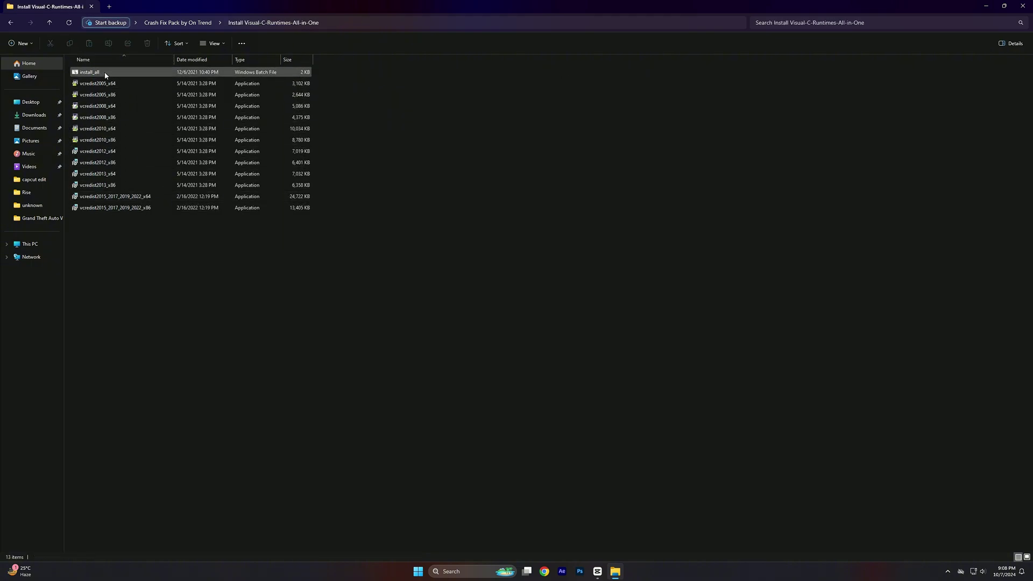
double_click(95, 73)
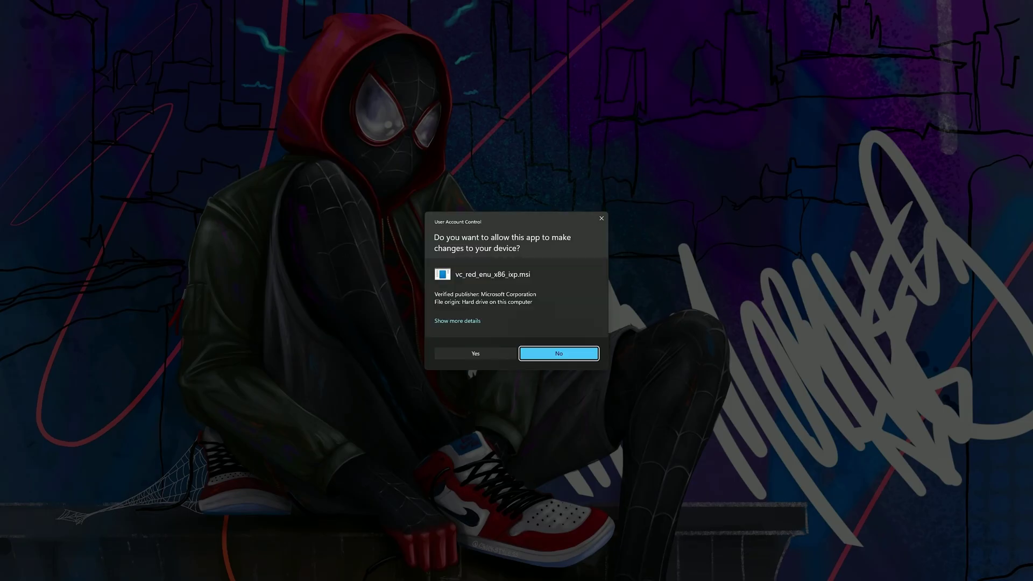
Allow the Visual C++ redistributable installers to make changes to the device and let the runtime installation finish
click(488, 351)
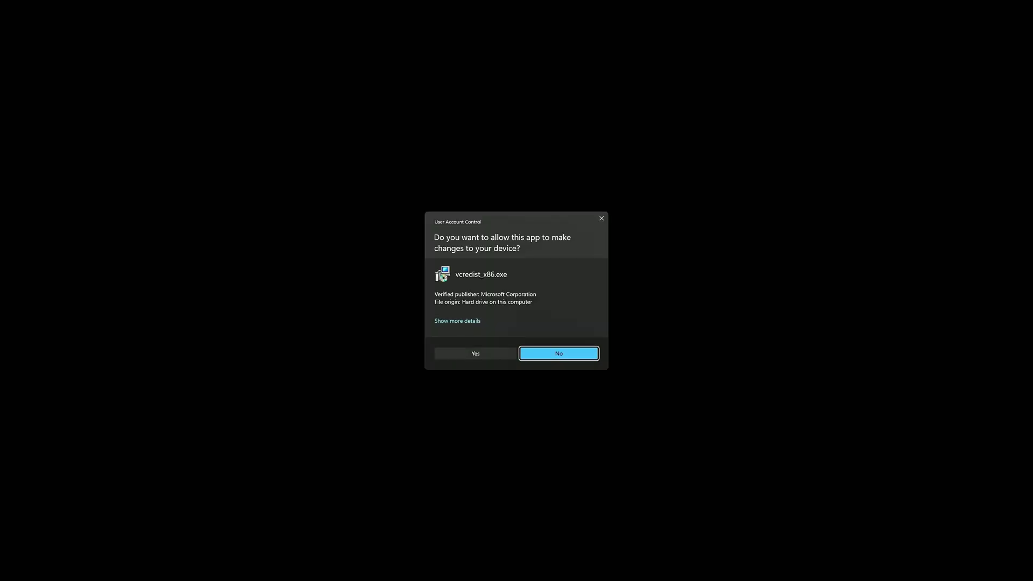
click(558, 352)
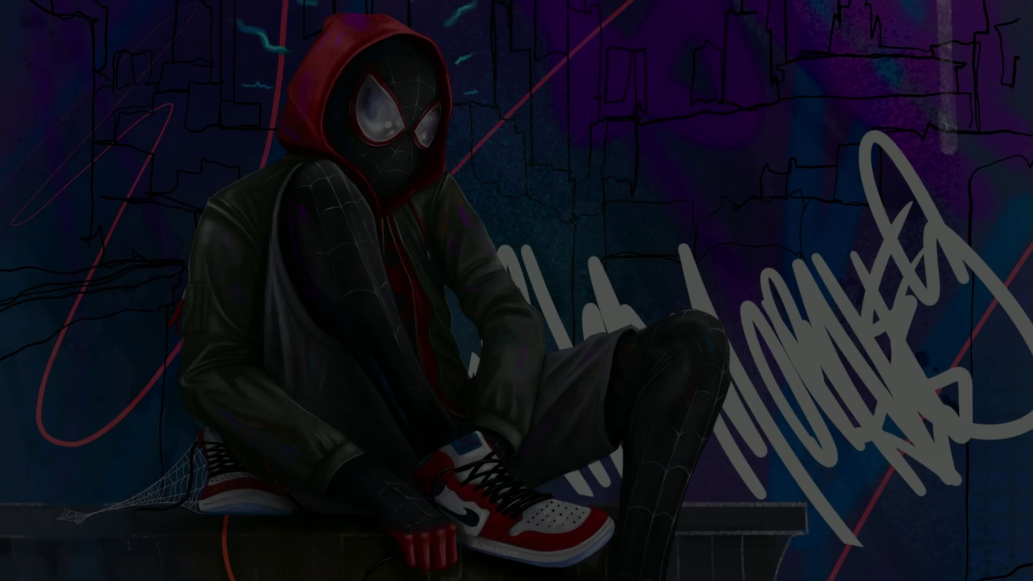
click(479, 351)
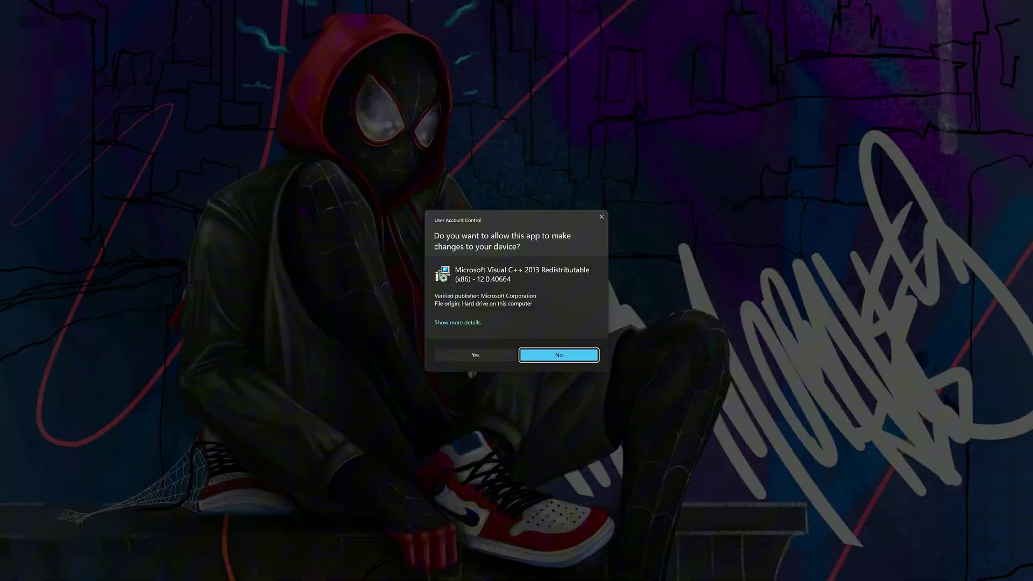
click(479, 351)
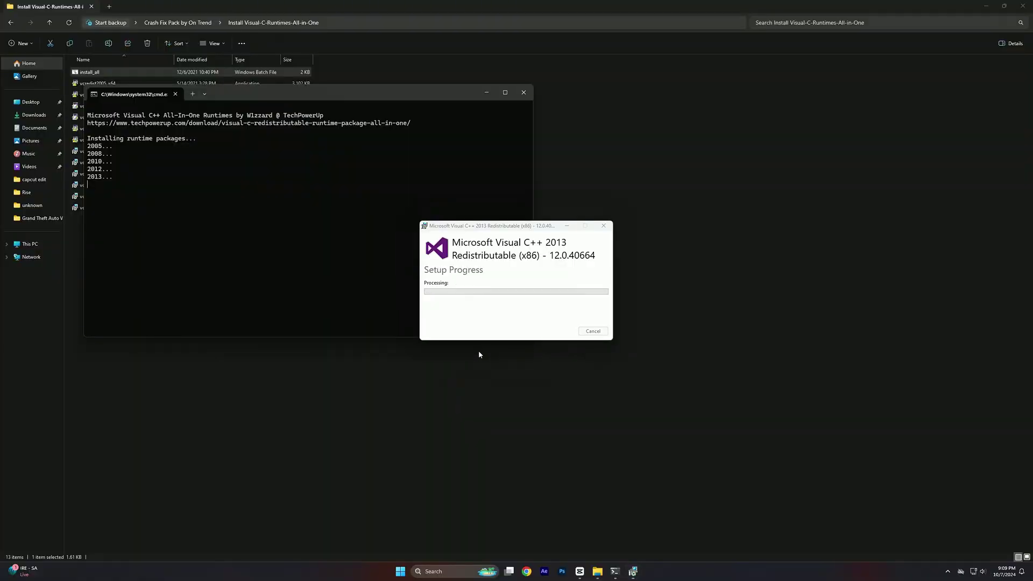
click(480, 354)
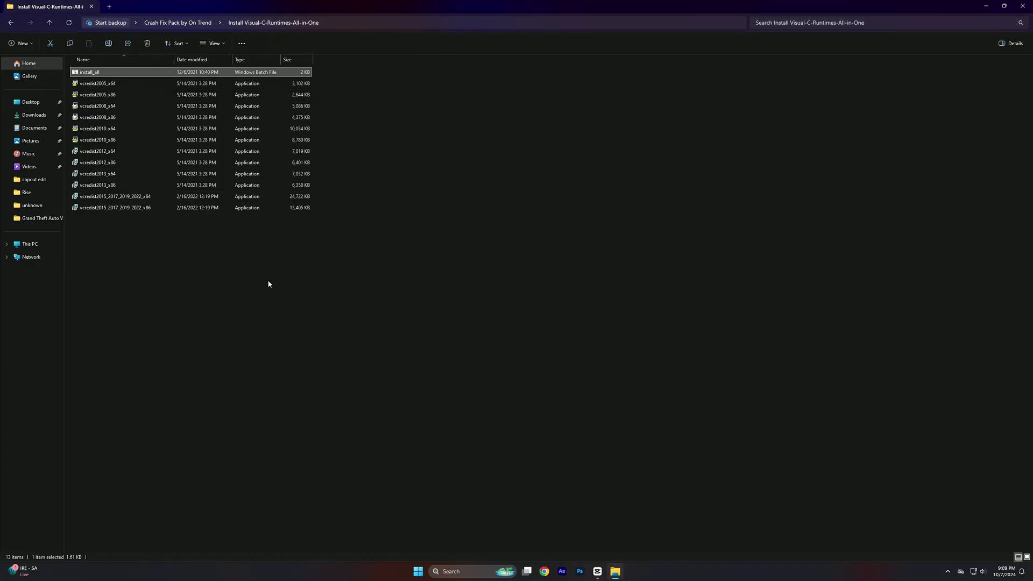
Return to the main Crash Fix Pack by On Trend folder and select all three of its folders
drag(269, 284, 138, 71)
click(171, 241)
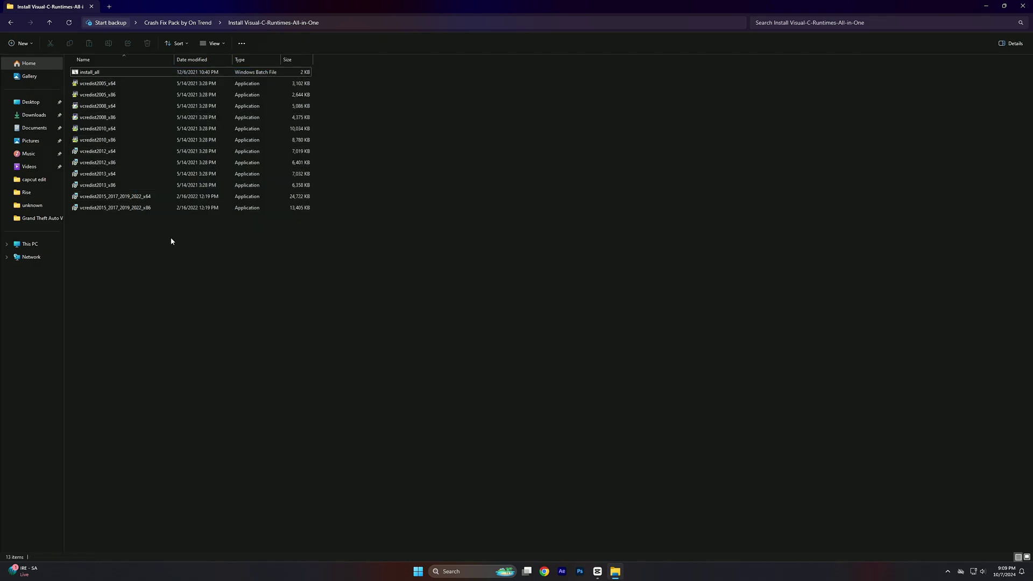
click(11, 22)
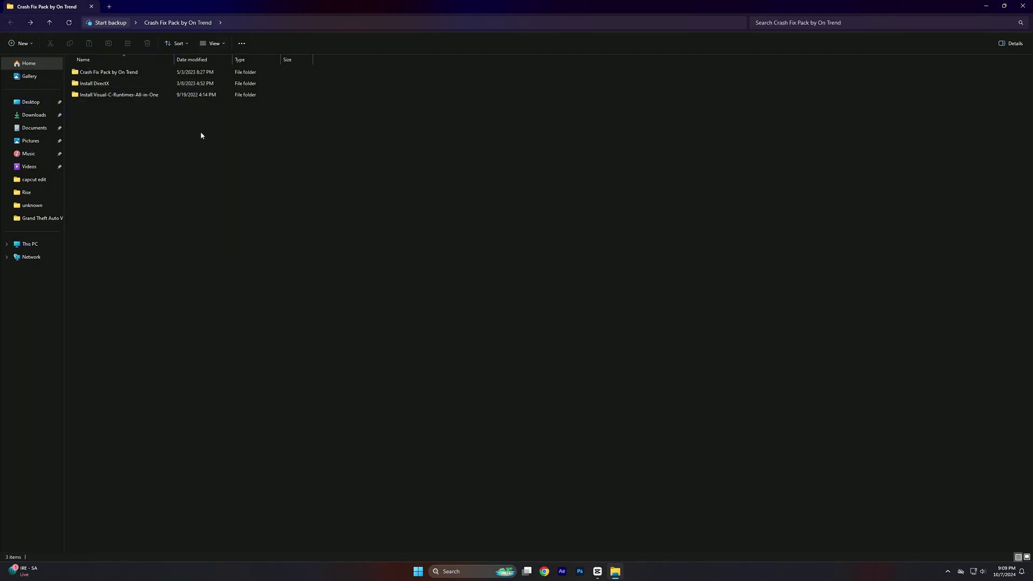
drag(129, 125, 170, 64)
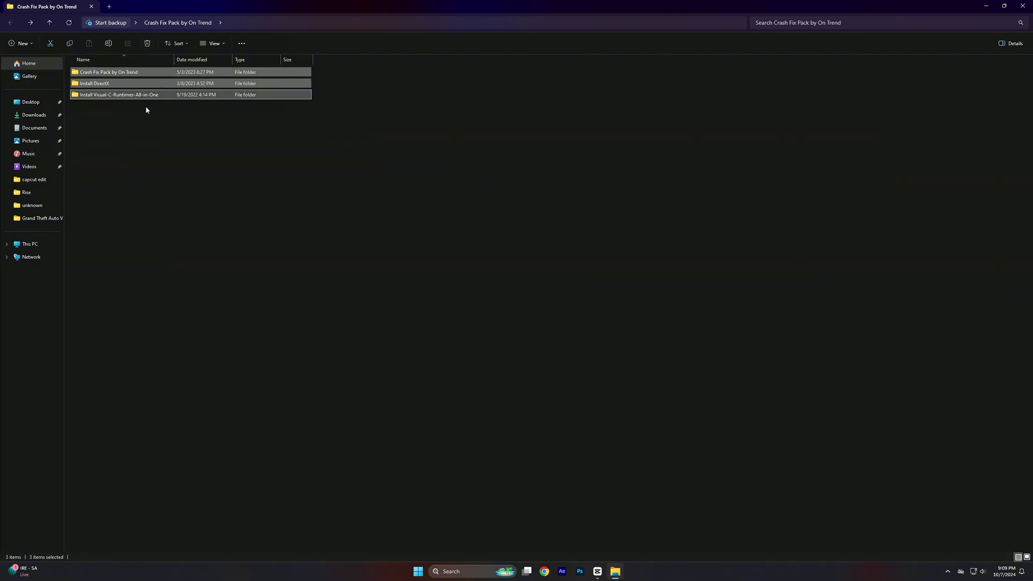